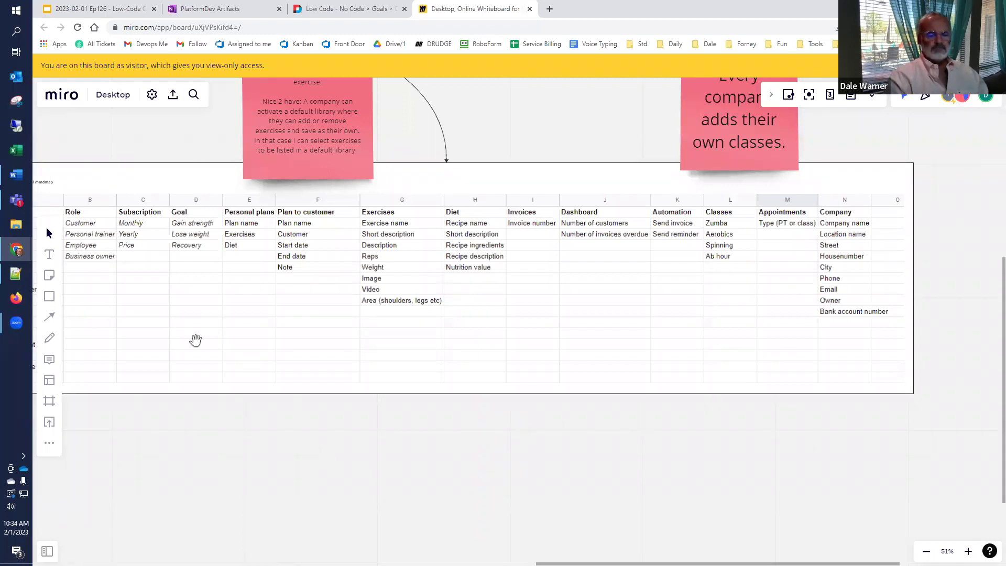
Step: Review the Users column of the requirements table, then reload the FitnessCafe home page
scroll(283, 343, left, 3)
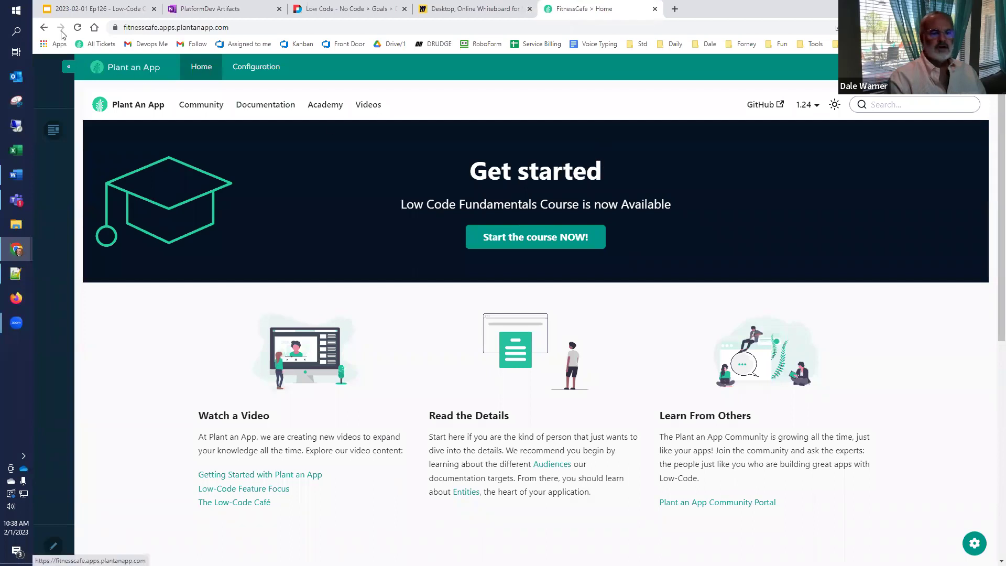
click(77, 30)
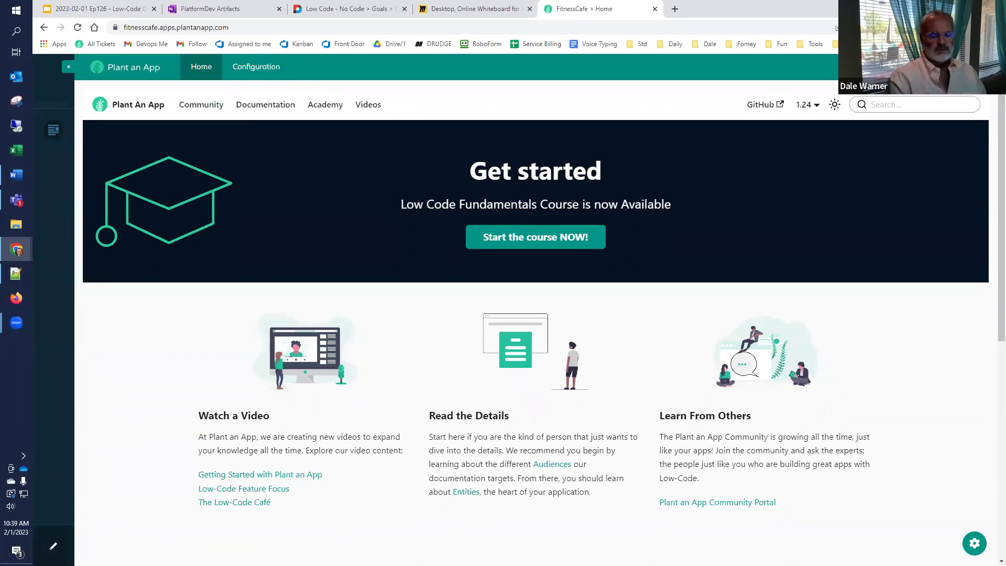
Step: Turn on edit mode for the FitnessCafe home page
click(56, 547)
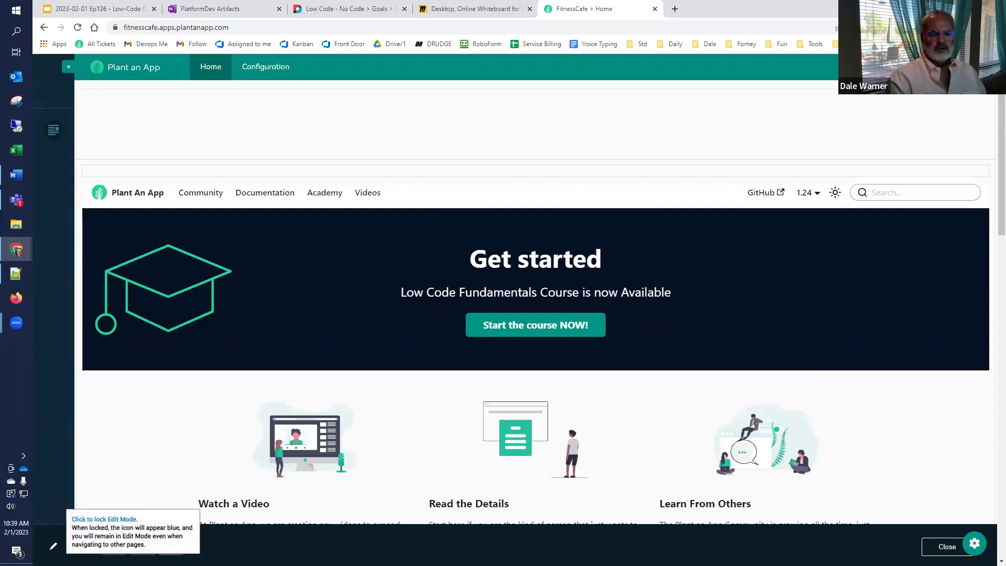
Step: Delete the Get Started content module from the home page and confirm the removal
mouse_move(892, 337)
mouse_move(983, 176)
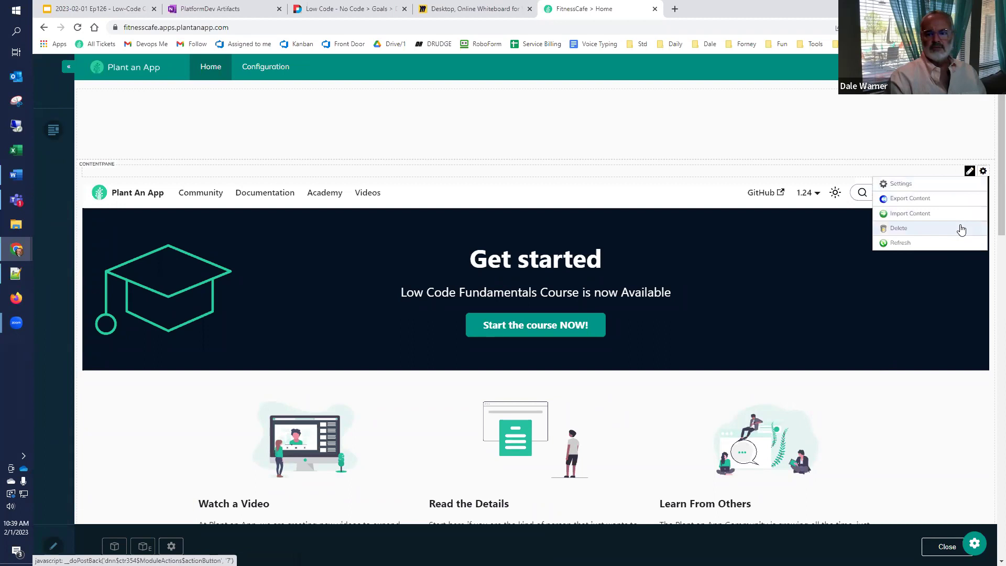
click(961, 229)
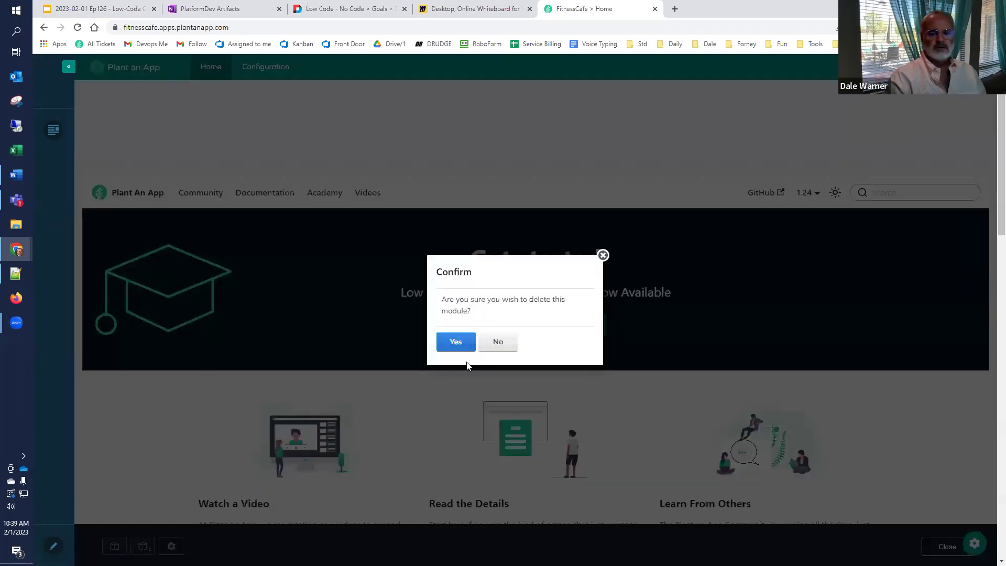
click(455, 342)
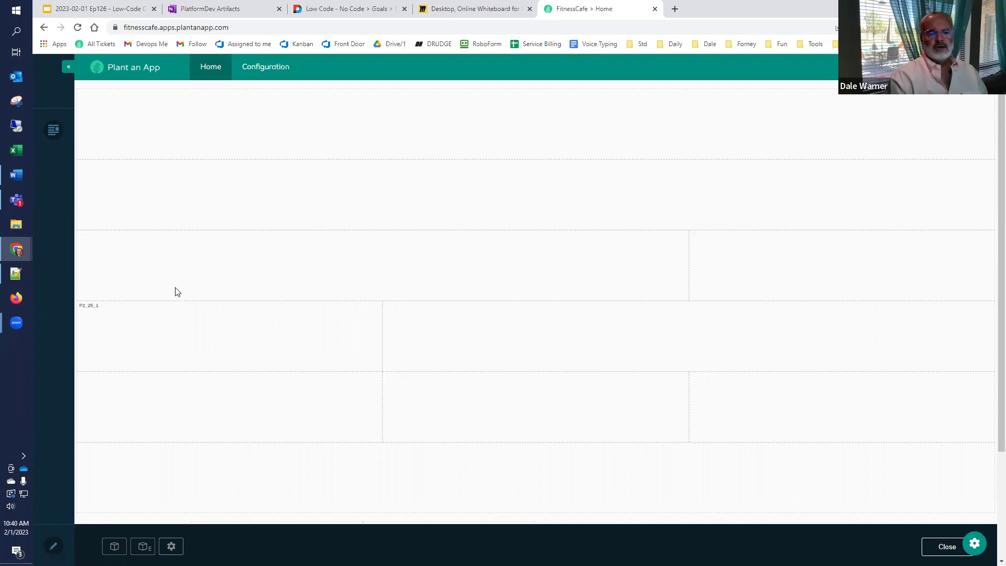
Step: Open the FitnessCafe Configuration page, then return to the Miro requirements table
click(267, 68)
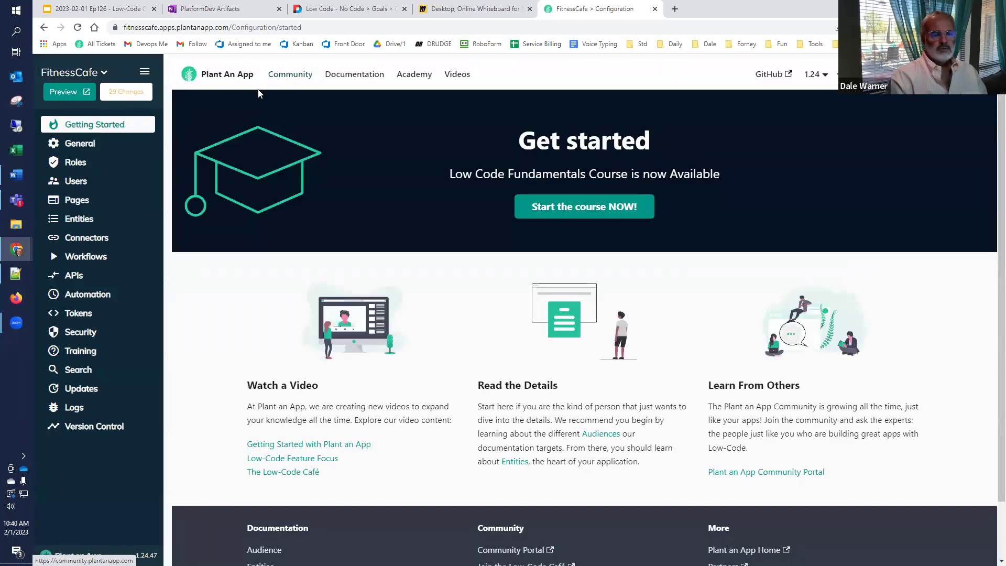
click(466, 9)
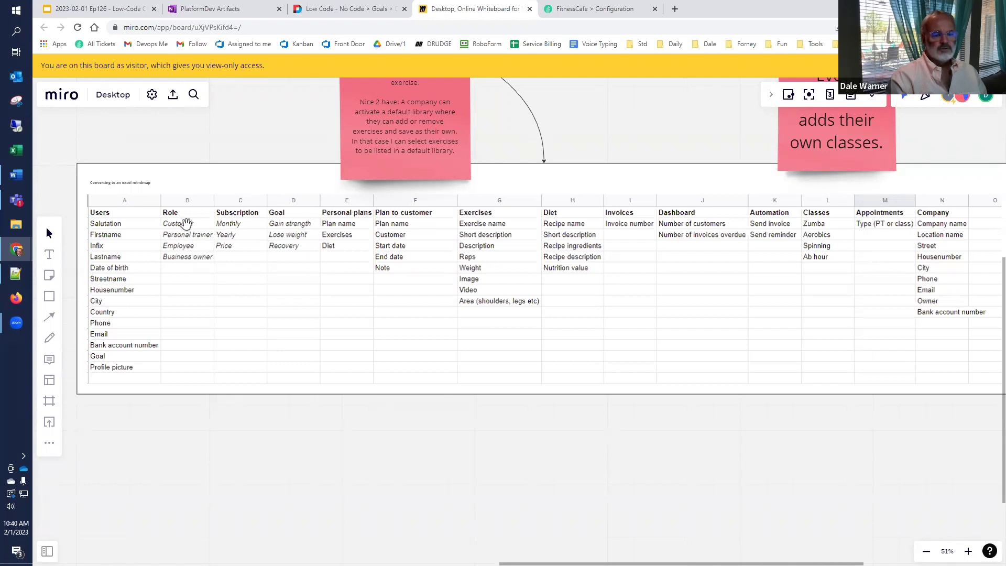
Step: Check the requirements table image in Miro, then go back to the FitnessCafe Configuration page
click(190, 233)
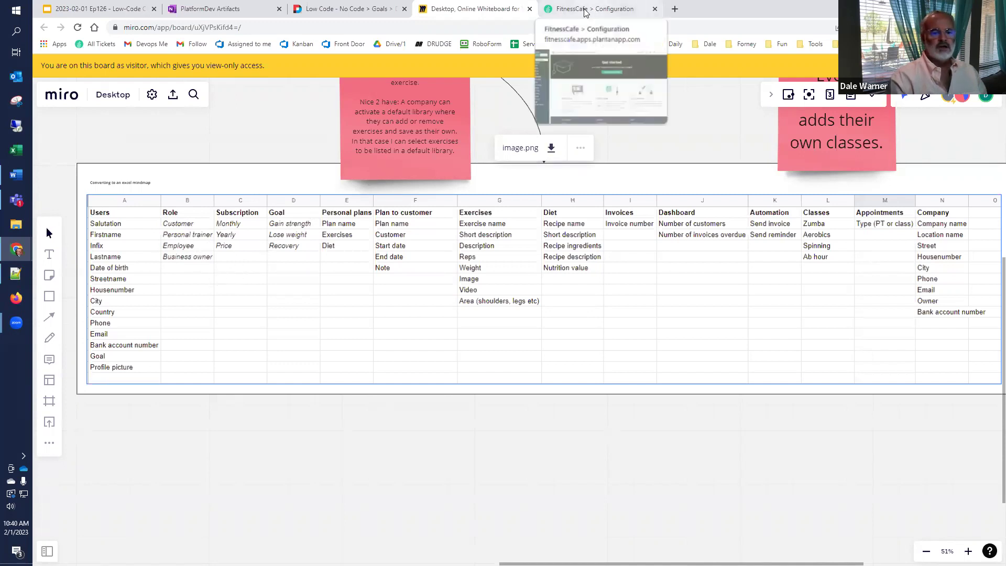
right_click(491, 12)
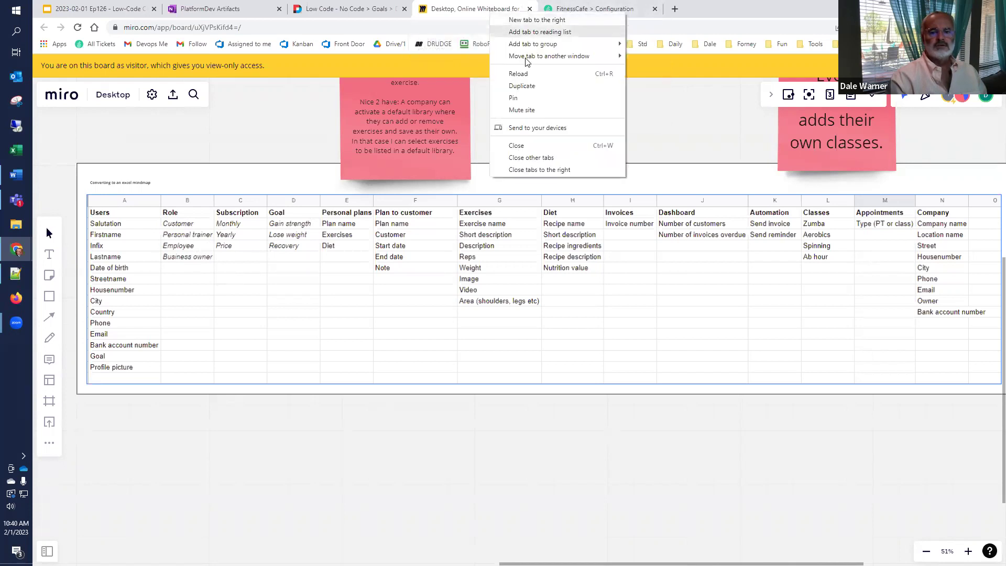
click(526, 85)
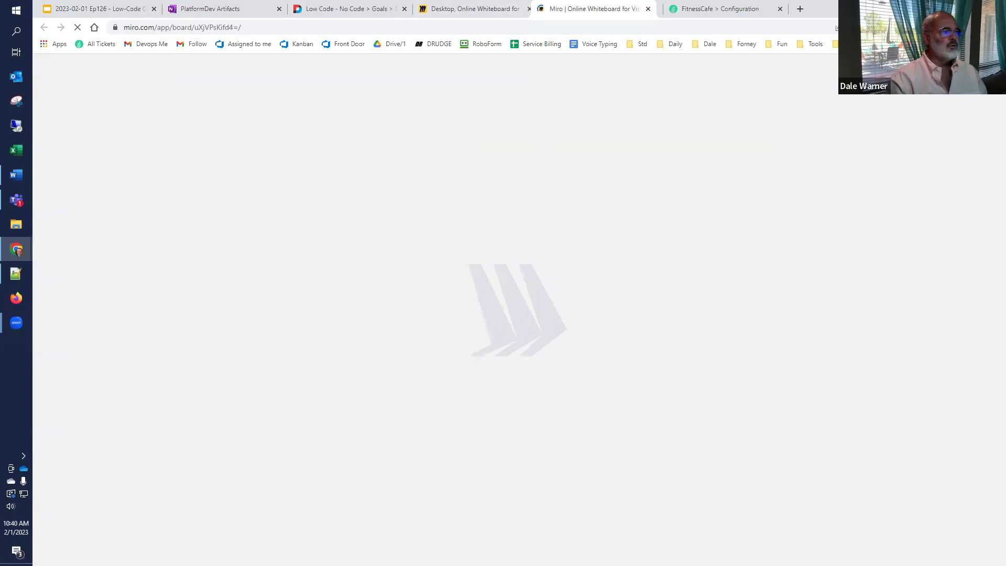
key(ctrl+w)
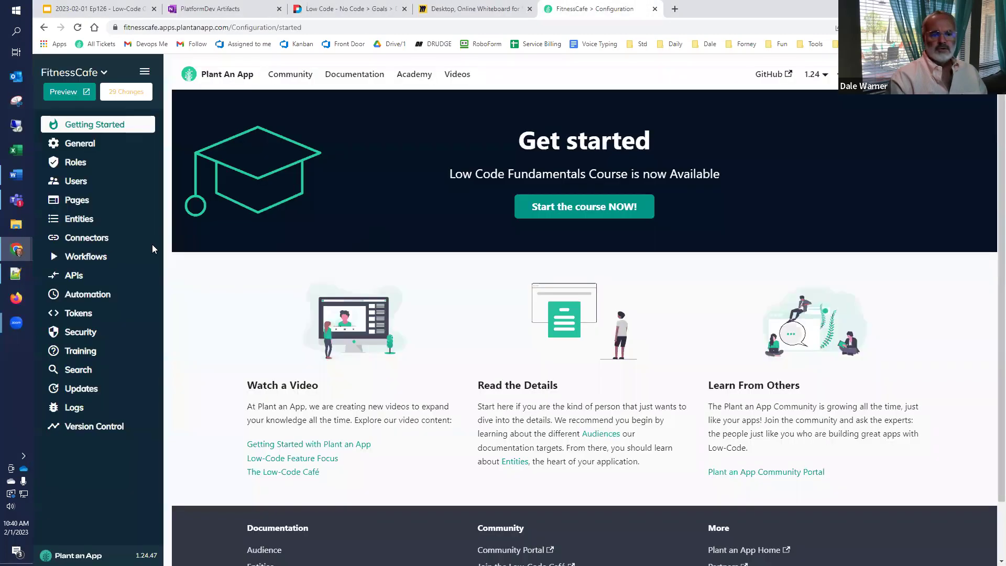
click(580, 7)
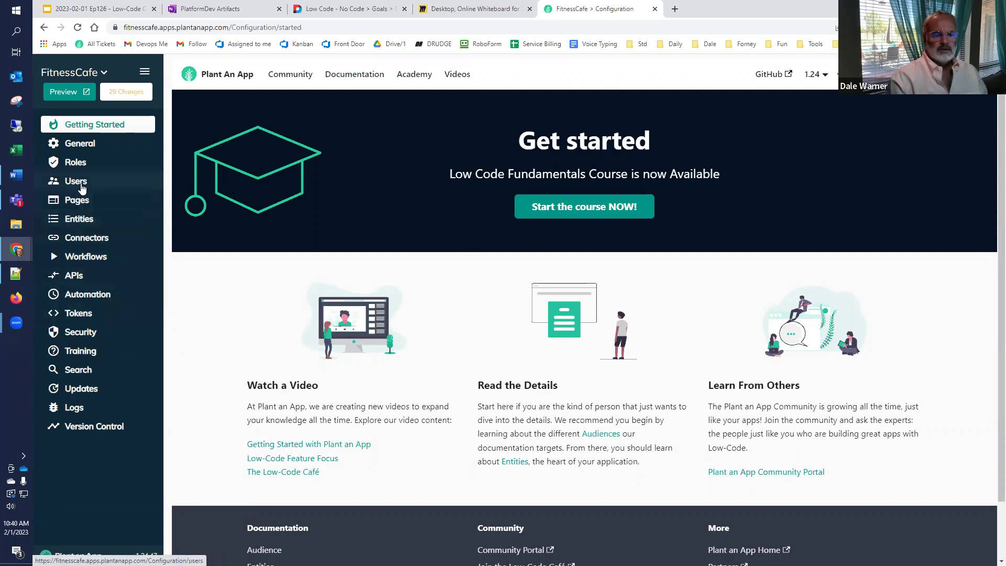
Step: Open the Roles list and begin adding a new role
click(86, 162)
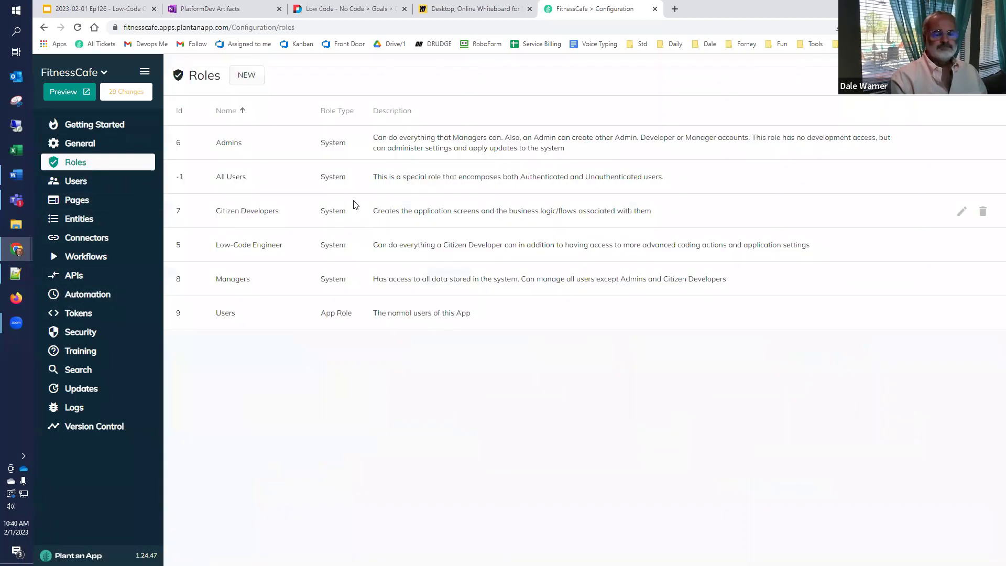
click(245, 77)
Step: Save a Customers role described 'For people who pay for subscriptions to the fitness center.'
click(481, 292)
text(Customers)
key(Tab)
text(For people w)
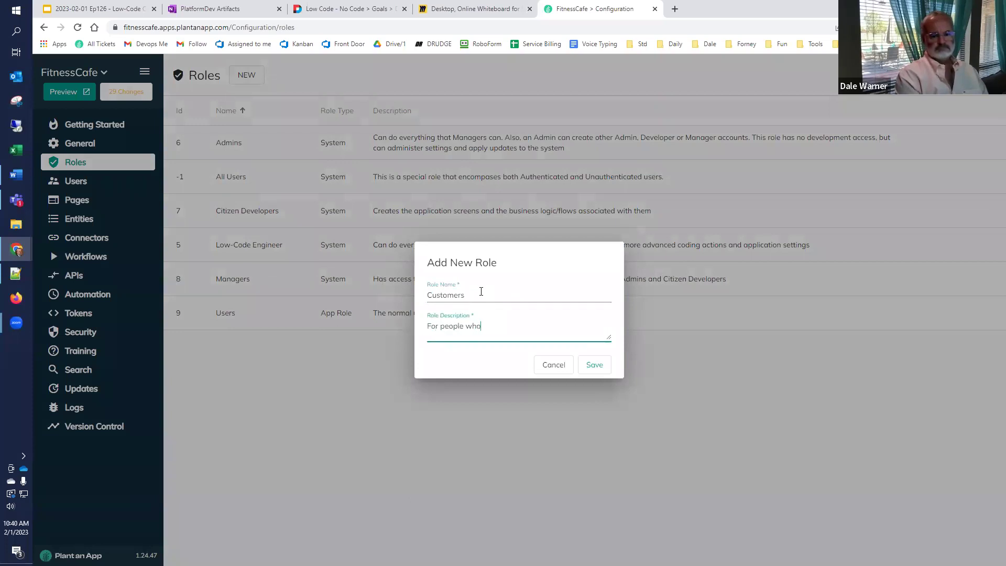
text(ho actually use)
key(BackSpace)
key(BackSpace)
key(BackSpace)
key(BackSpace)
key(BackSpace)
key(BackSpace)
key(BackSpace)
key(BackSpace)
key(BackSpace)
key(BackSpace)
key(BackSpace)
key(BackSpace)
key(BackSpace)
key(BackSpace)
text(pay for subscriptions to the fitness center.)
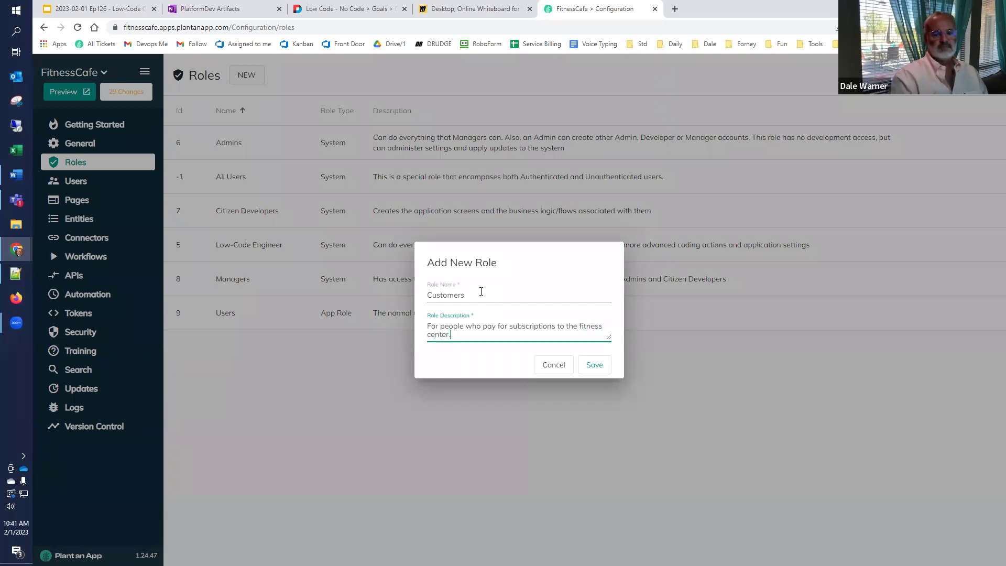
click(587, 370)
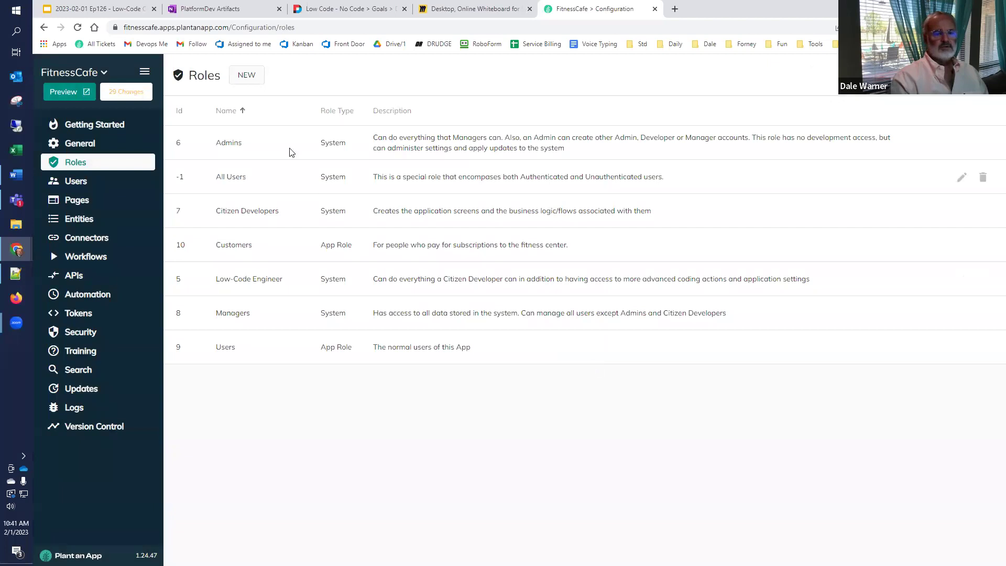
click(247, 75)
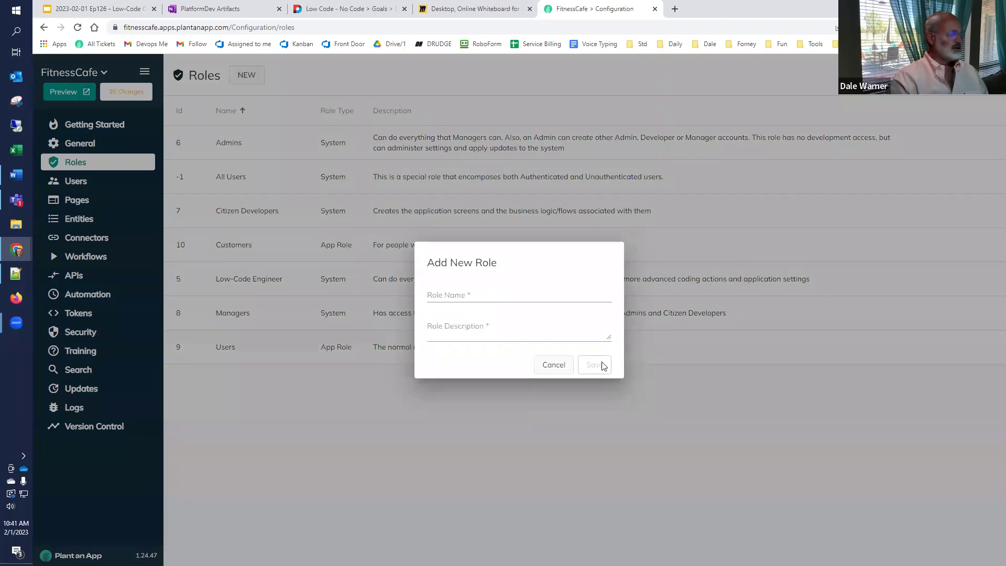
Step: Save a Personal Trainer role described 'For those that assist Customers'
click(537, 293)
text(Personal Tra)
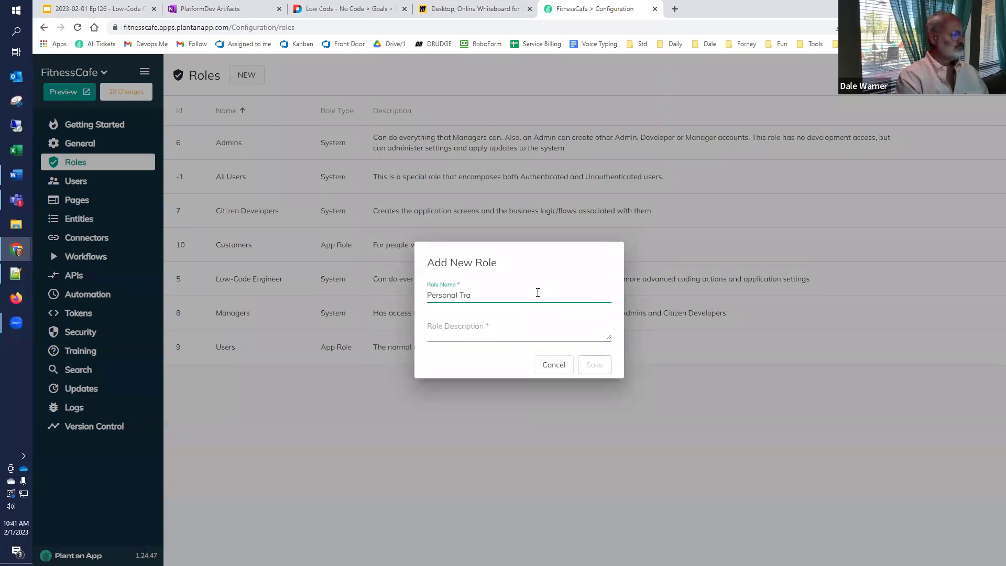
text(iner)
key(Tab)
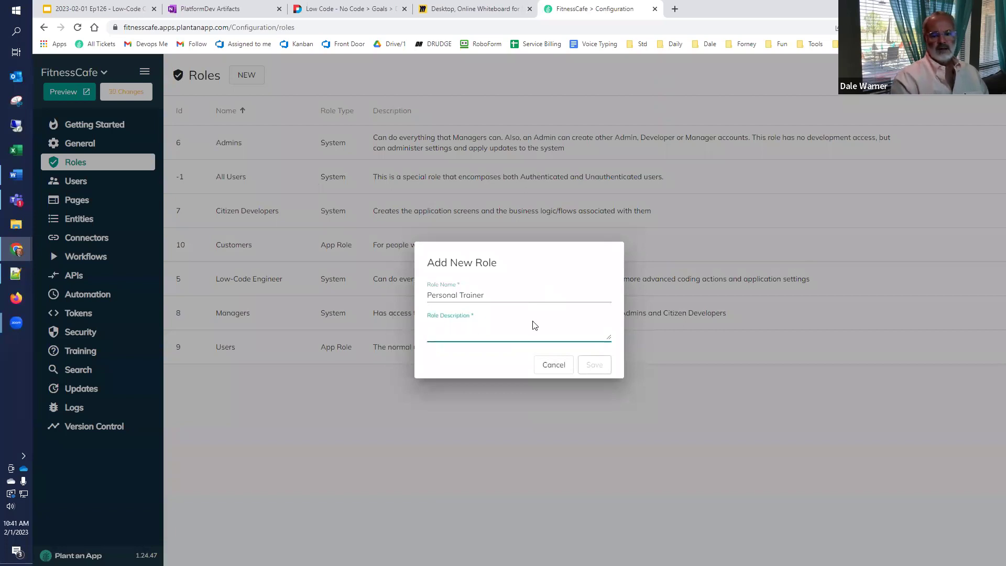
text(For those that assi)
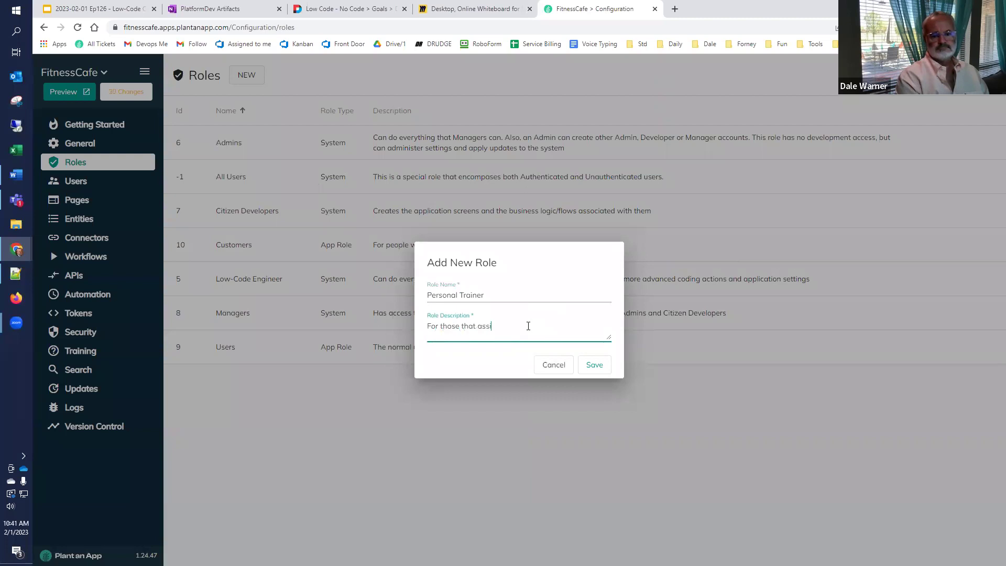
text(st Customers)
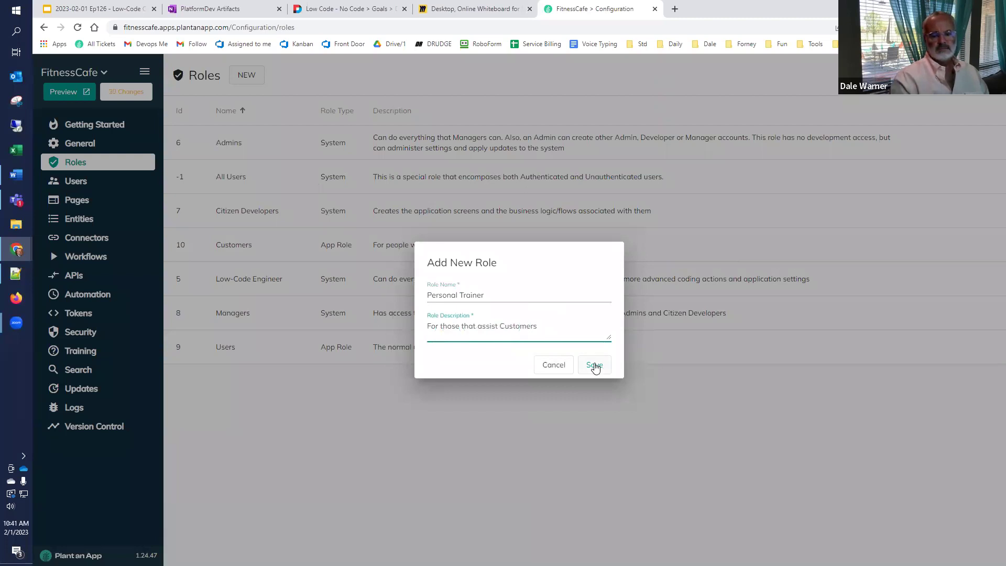
click(595, 365)
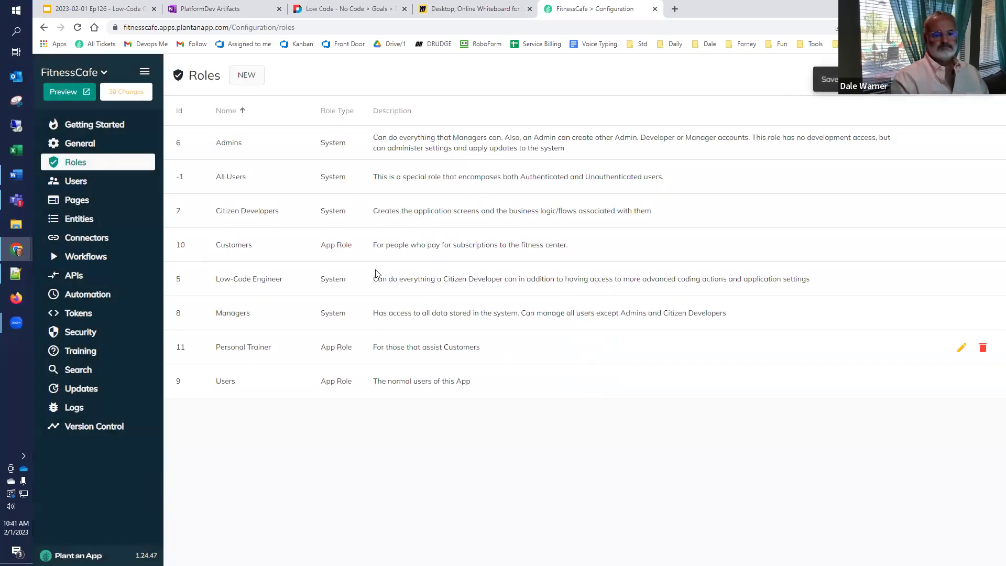
Step: Add an Employee role described 'Staff at a fitness center' and save it
click(247, 75)
click(488, 295)
text(Employee)
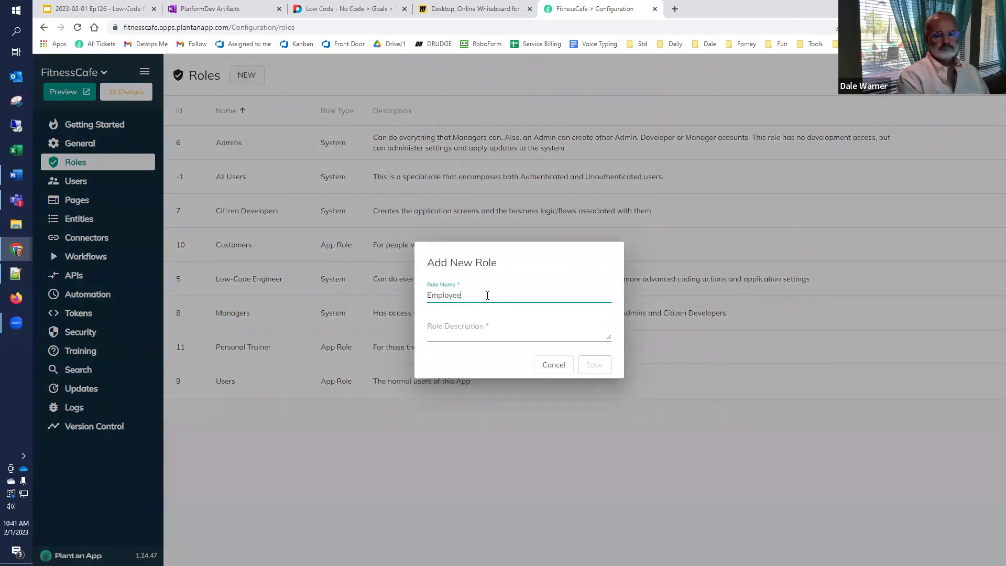
key(Tab)
text(St)
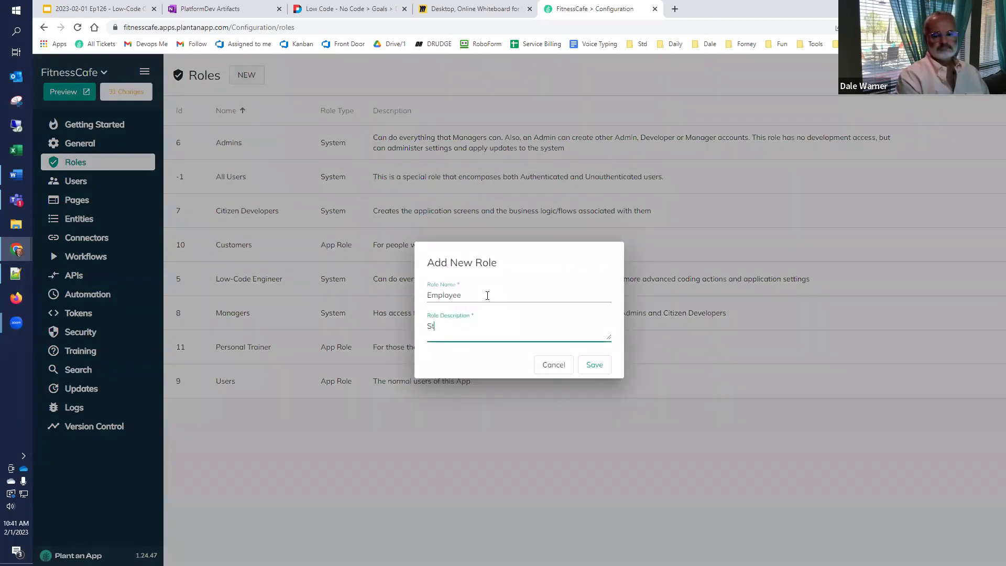
text(aff at a give)
key(BackSpace)
key(BackSpace)
key(BackSpace)
text(fitness center)
click(594, 366)
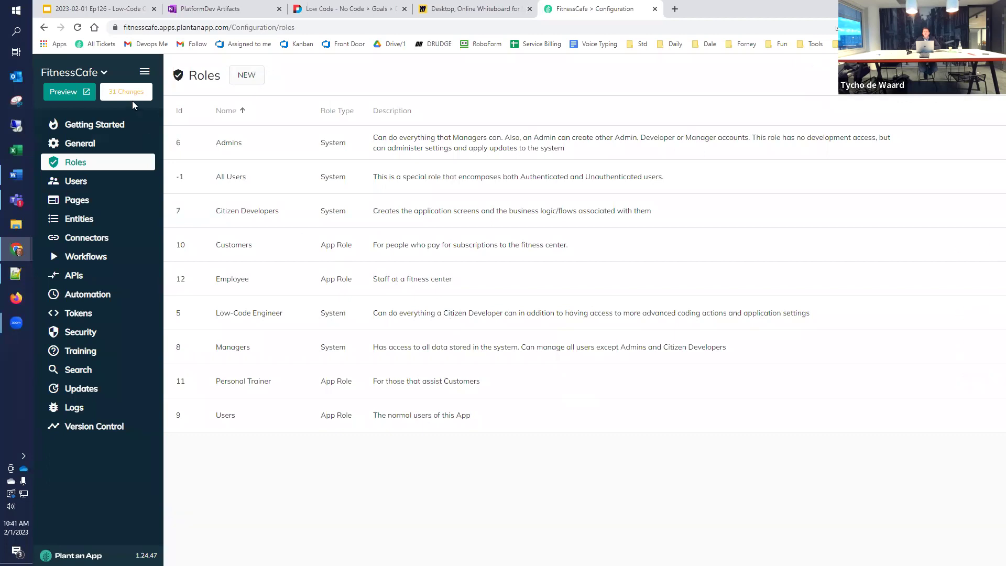
click(256, 77)
Step: Save a Business Owner role described as the company's owner, then return to the Miro board
click(469, 292)
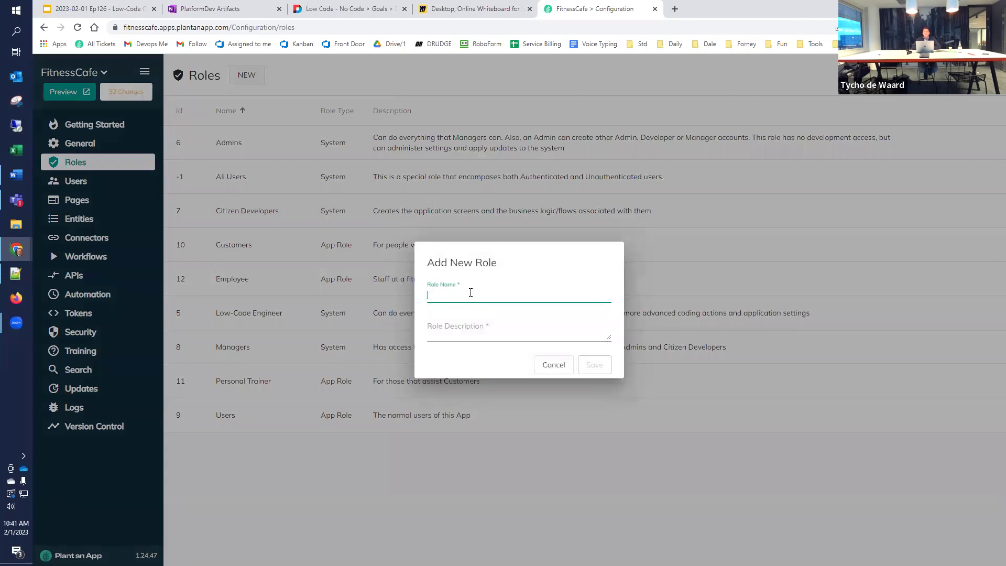
text(Business)
click(492, 333)
text(Owner of the F)
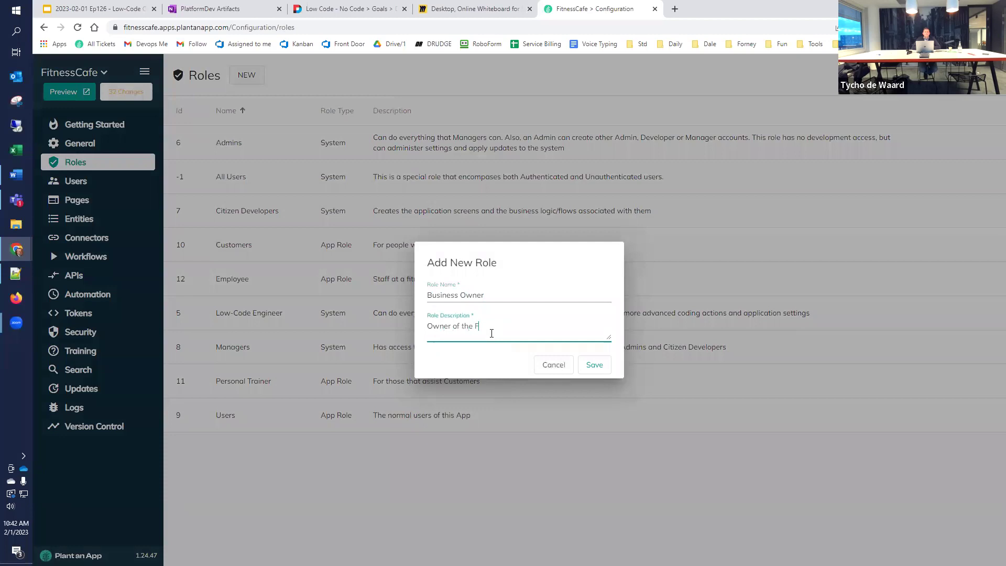
text(itness Center; full access to all conte)
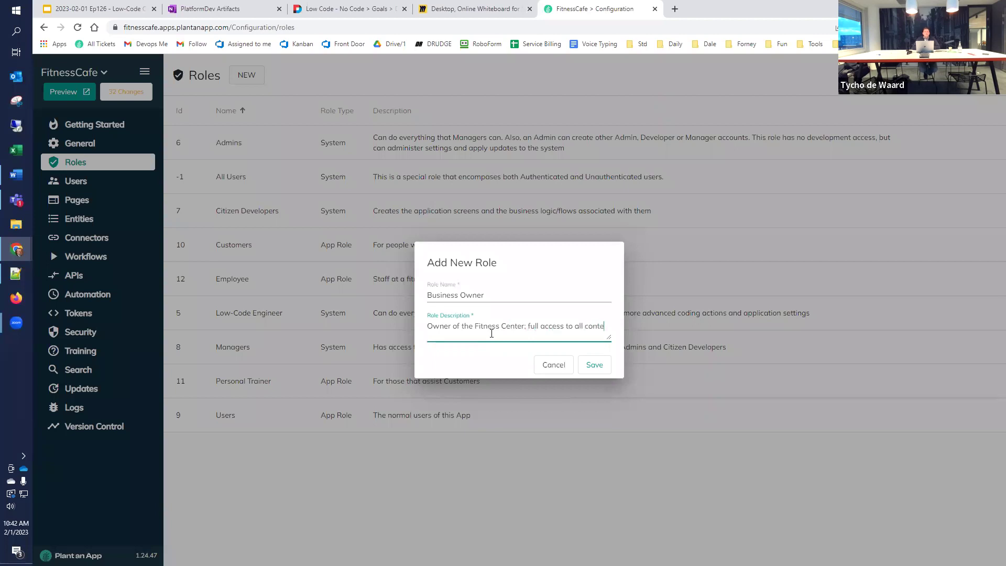
text(he company)
click(594, 364)
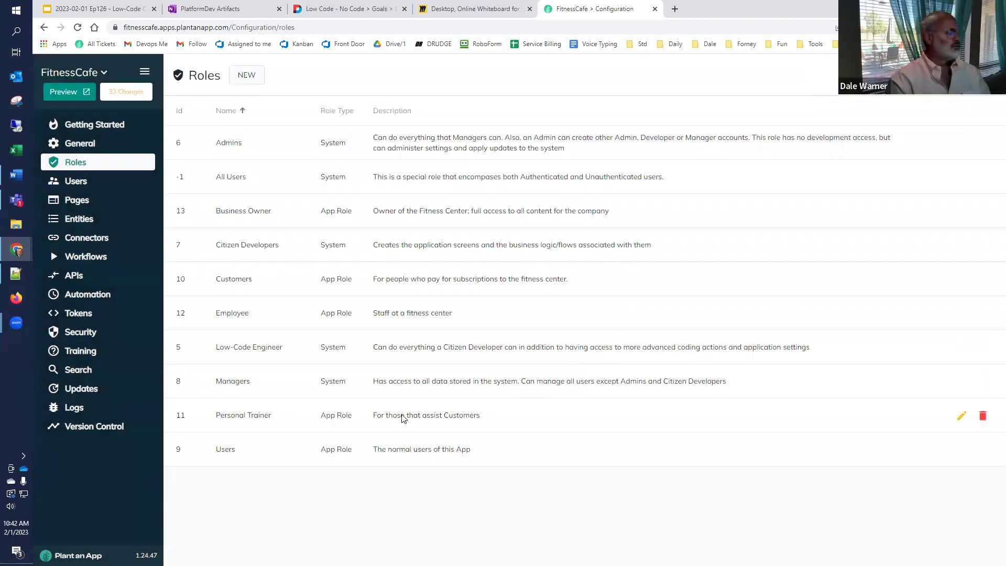
click(474, 8)
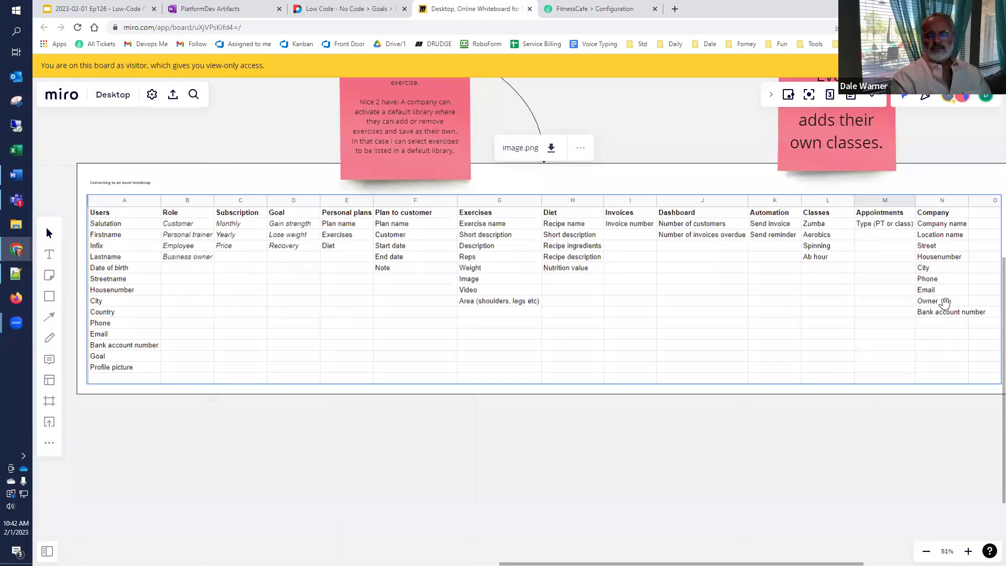
drag(944, 303, 580, 303)
scroll(591, 297, up, 1)
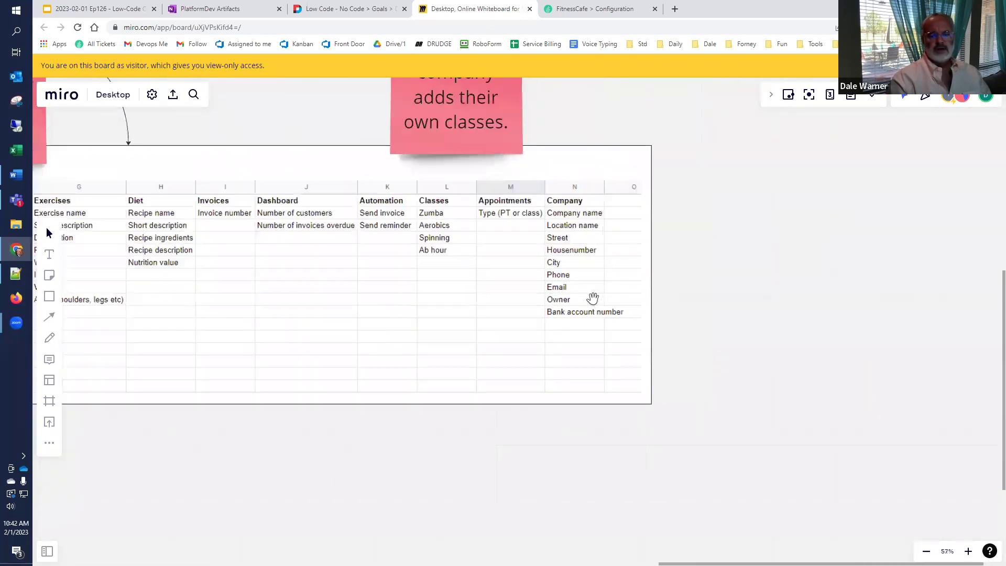
drag(485, 288, 496, 339)
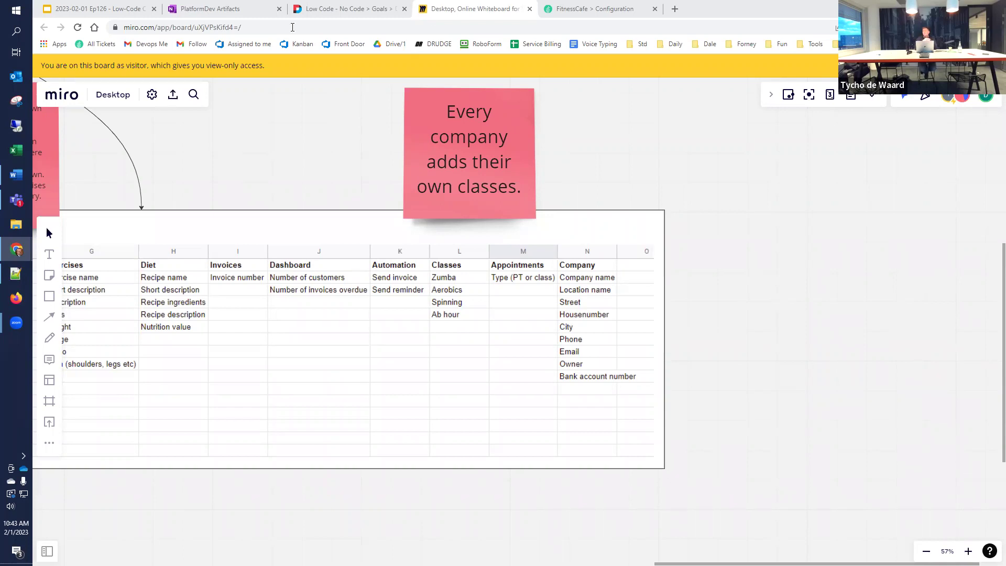
Step: Start a new entity from Entities, accepting the Default namespace
click(600, 9)
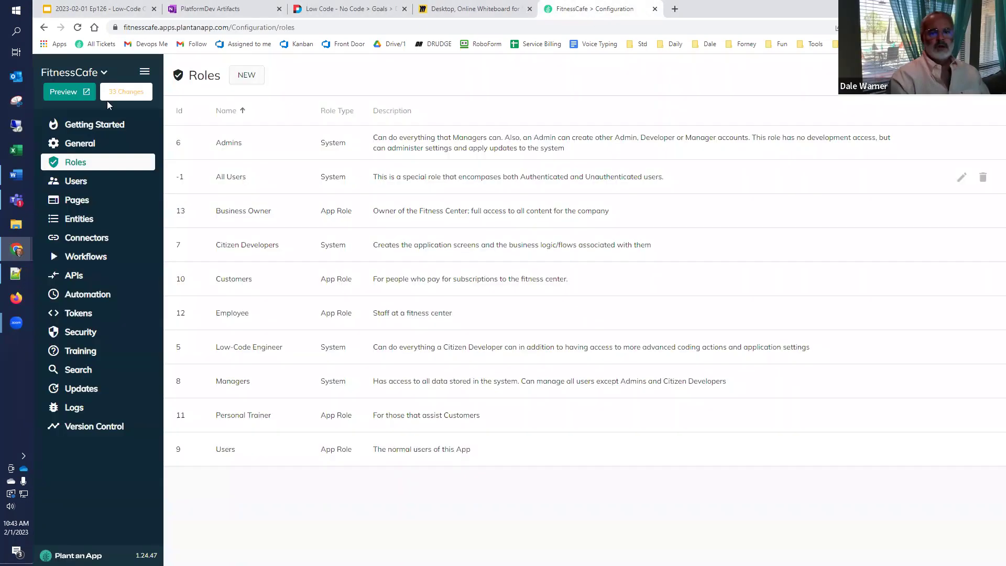
click(80, 221)
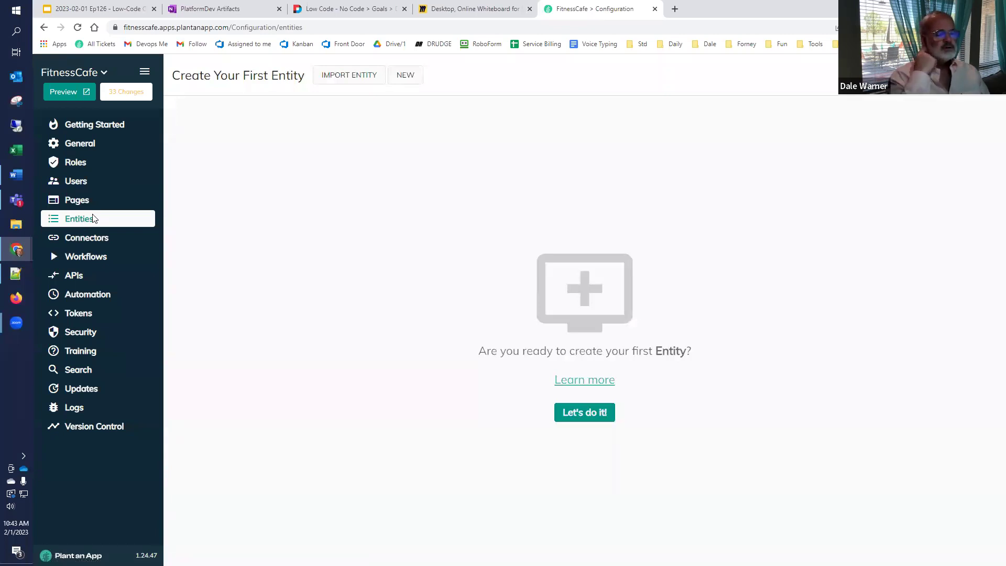
click(406, 76)
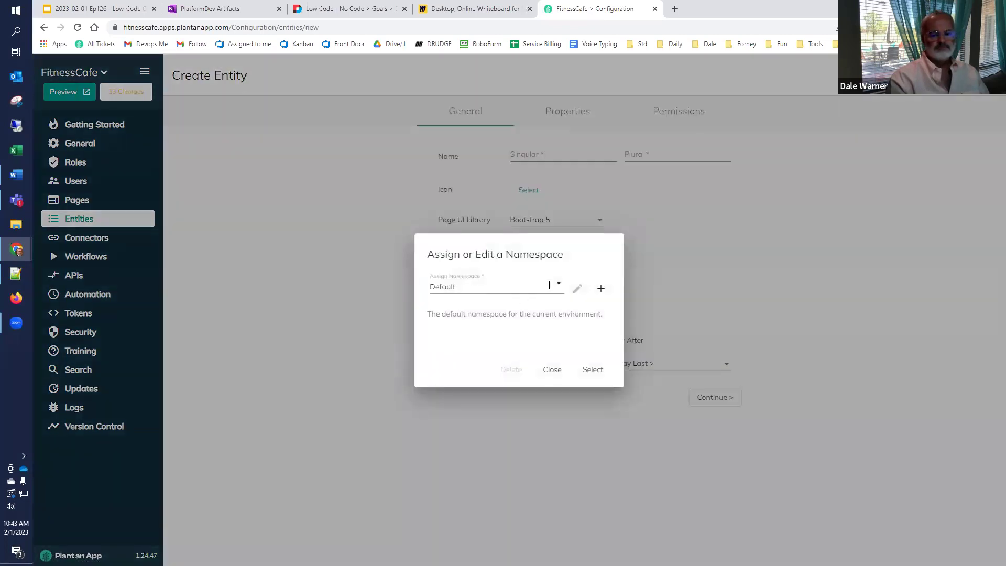
click(600, 373)
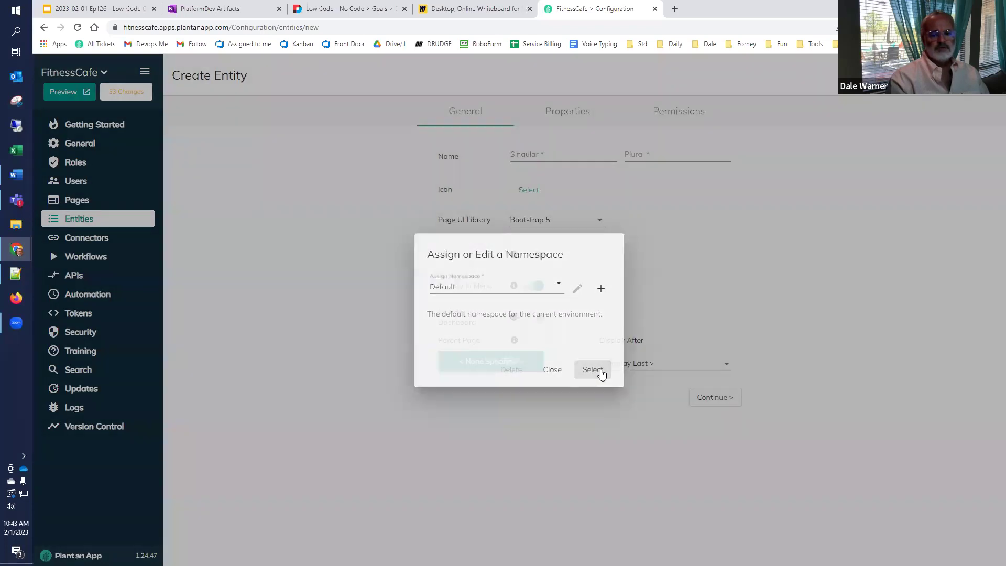
Step: Name the entity Company with the plural Companies, then preview the app
click(527, 156)
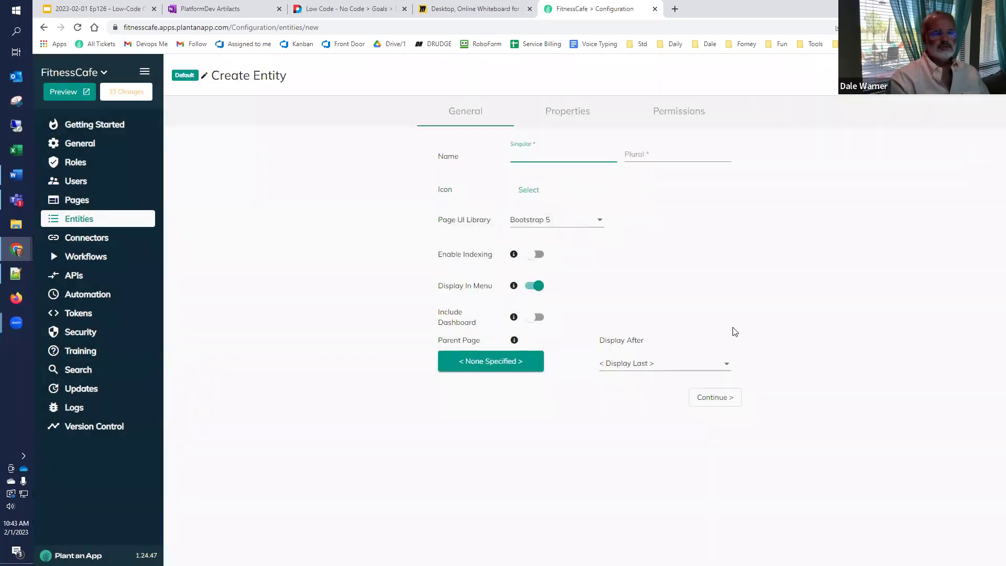
text(Cop)
text(pany)
key(Tab)
text(Comp)
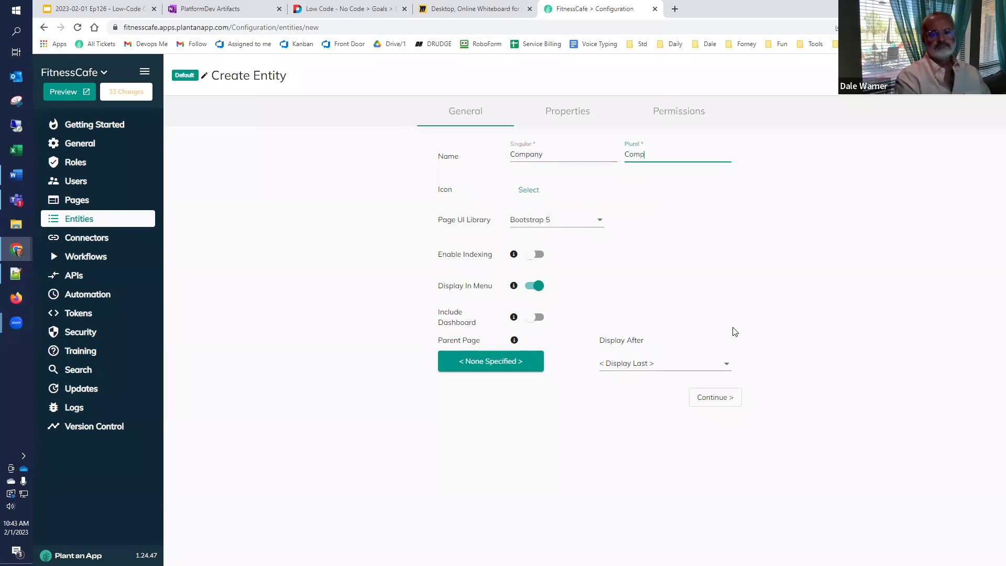
text(anies)
key(Tab)
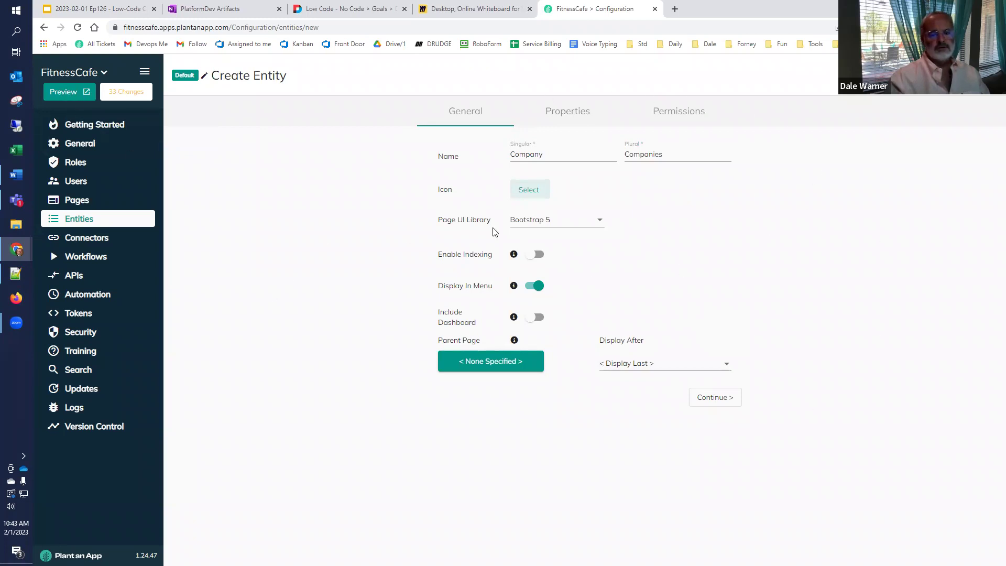
click(69, 94)
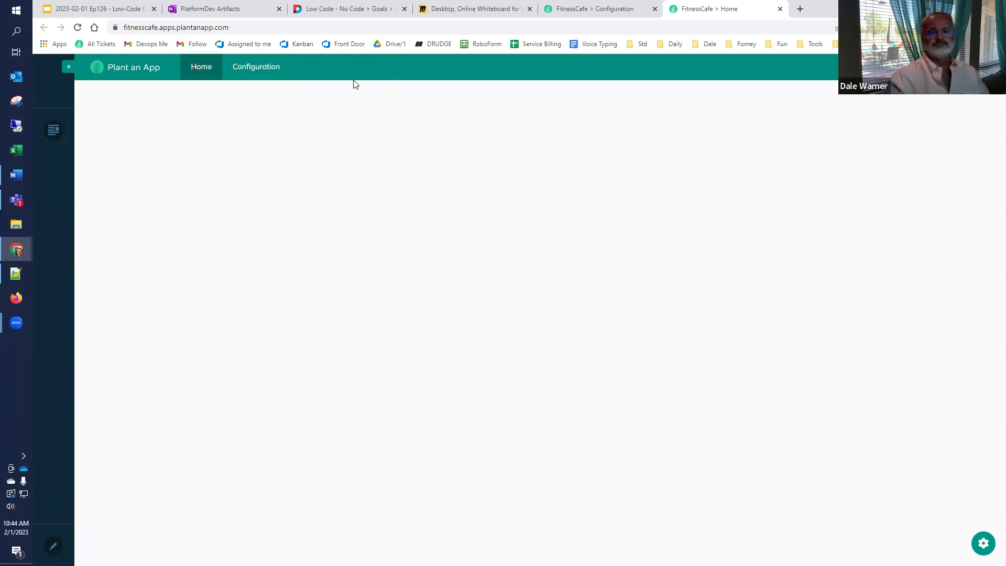
Step: Return to the FitnessCafe configuration and bring up the Pages list
click(565, 6)
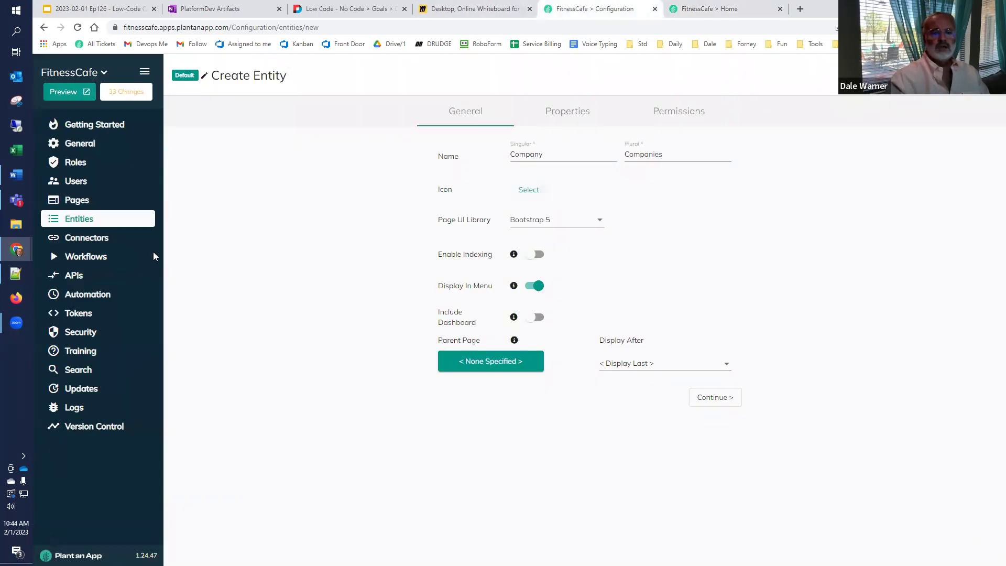
click(78, 200)
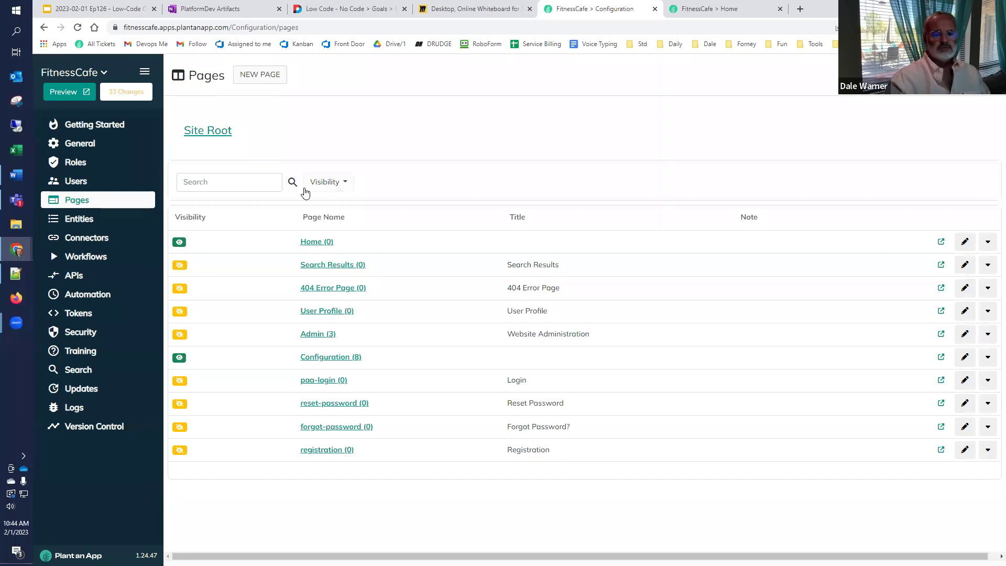
Step: Add a new page named Back Office with the title 'Back Office Maintenance'
click(268, 79)
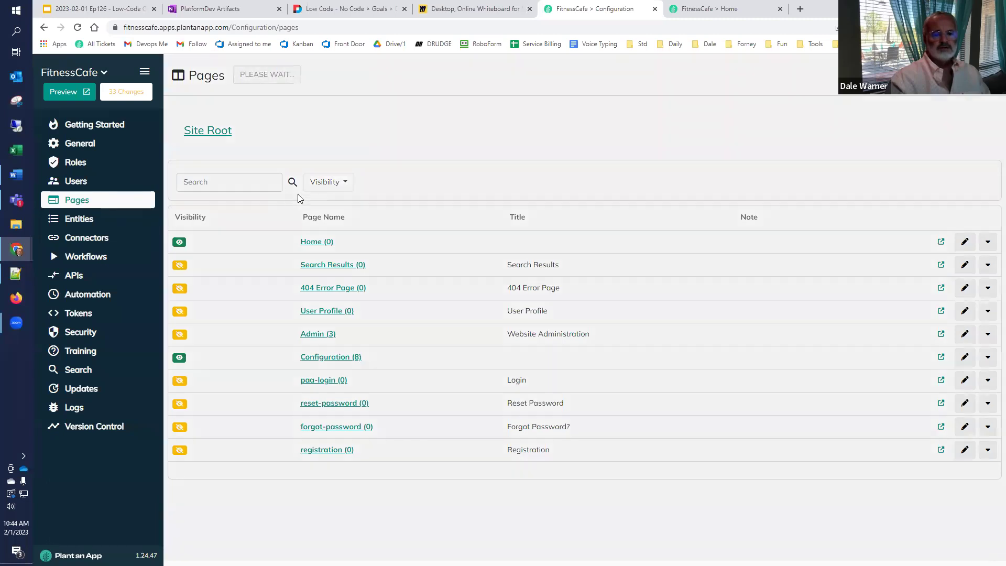
click(446, 177)
text(Back Office)
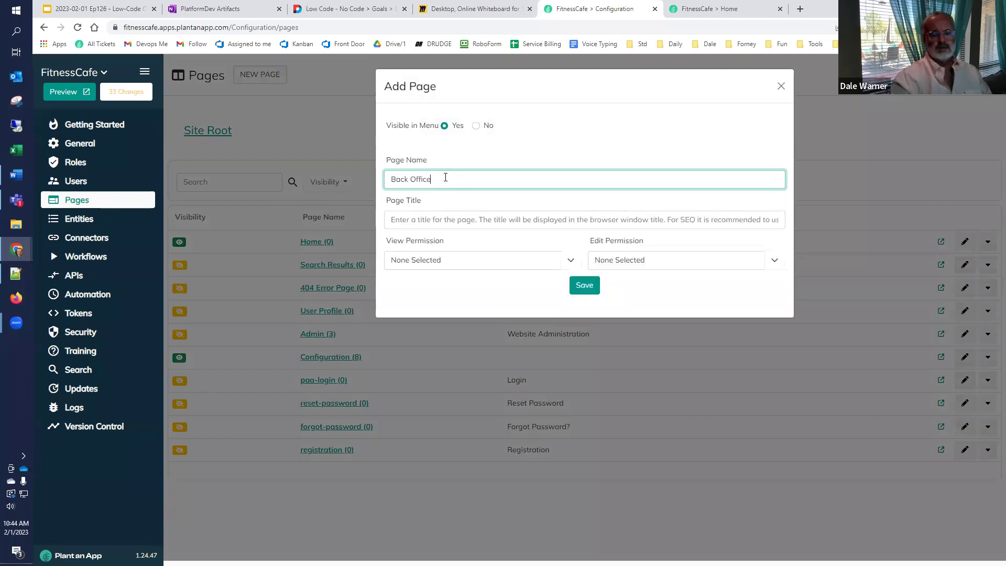
click(424, 221)
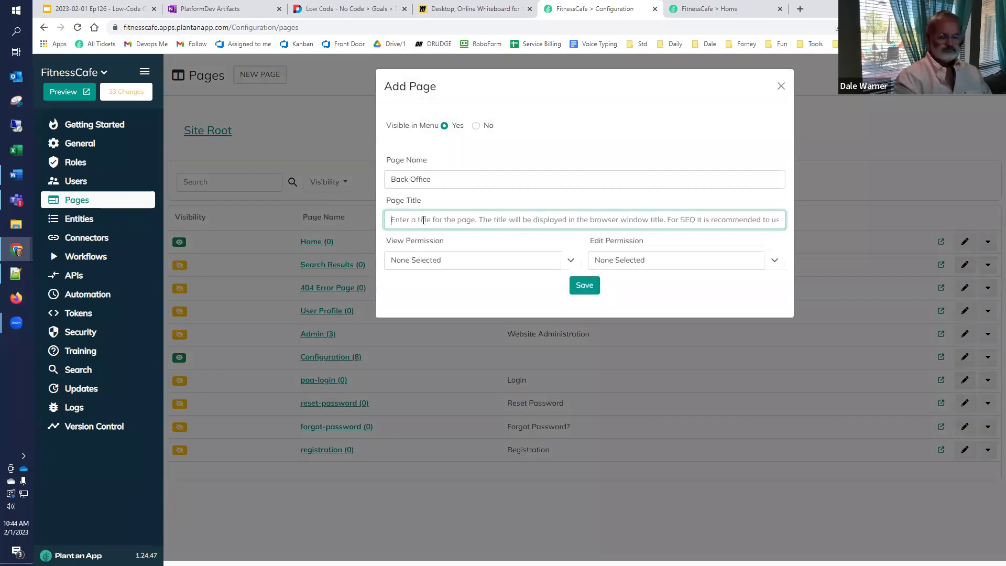
text(Maintenance)
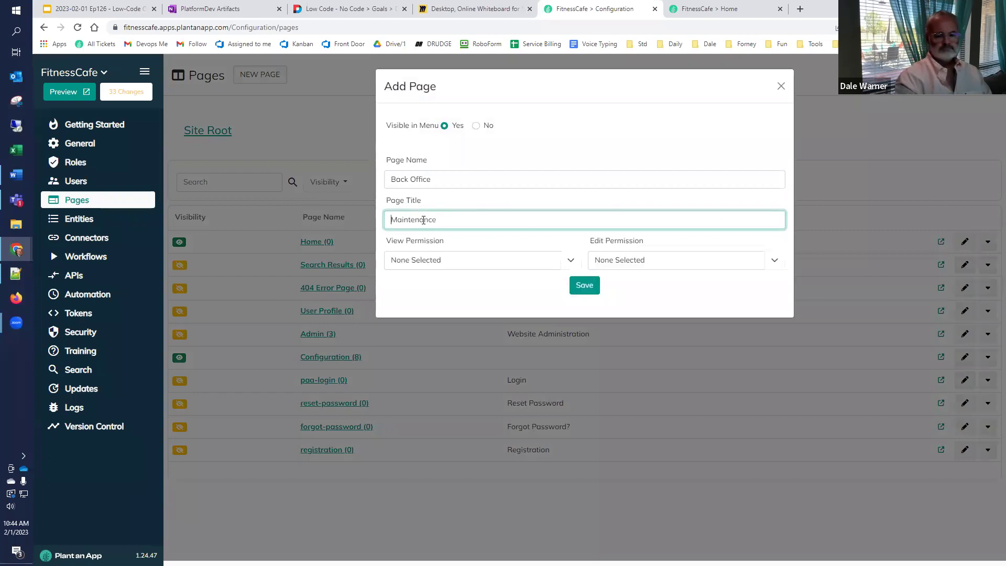
key(Home)
text(Back Offi)
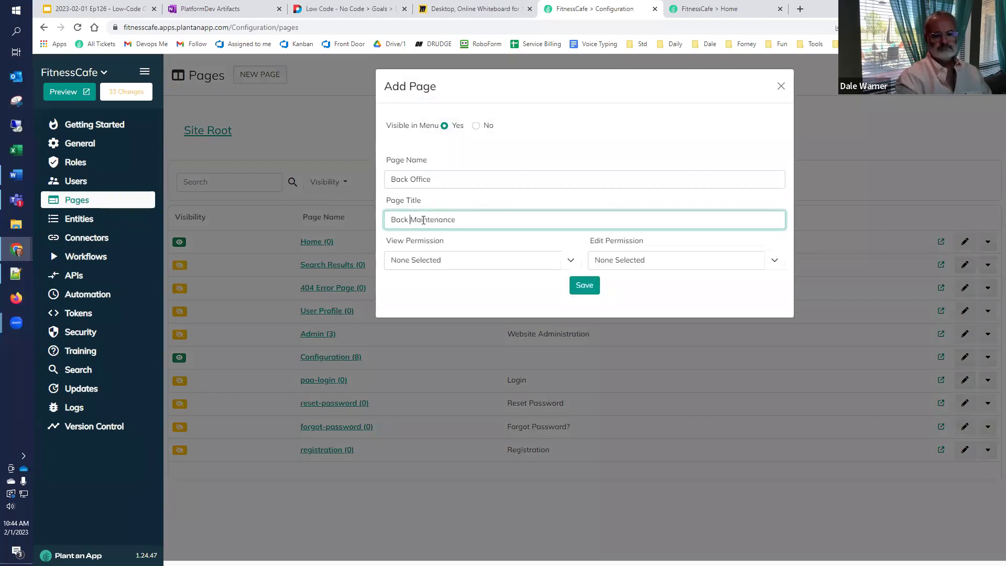
text(ce)
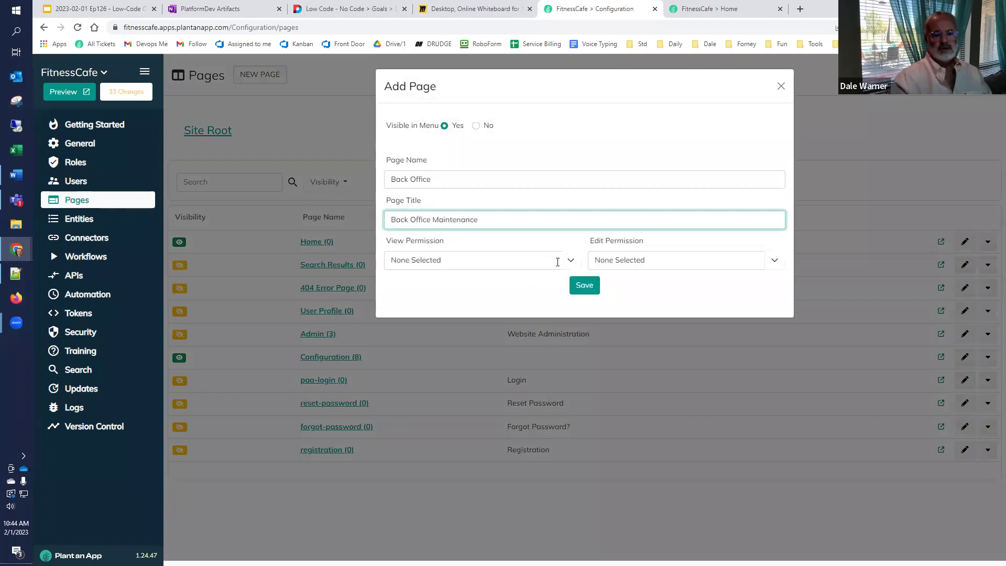
Step: Let Employee, Business Owner, Low-Code Engineer, Admins, Citizen Developers and Managers view the page
click(570, 261)
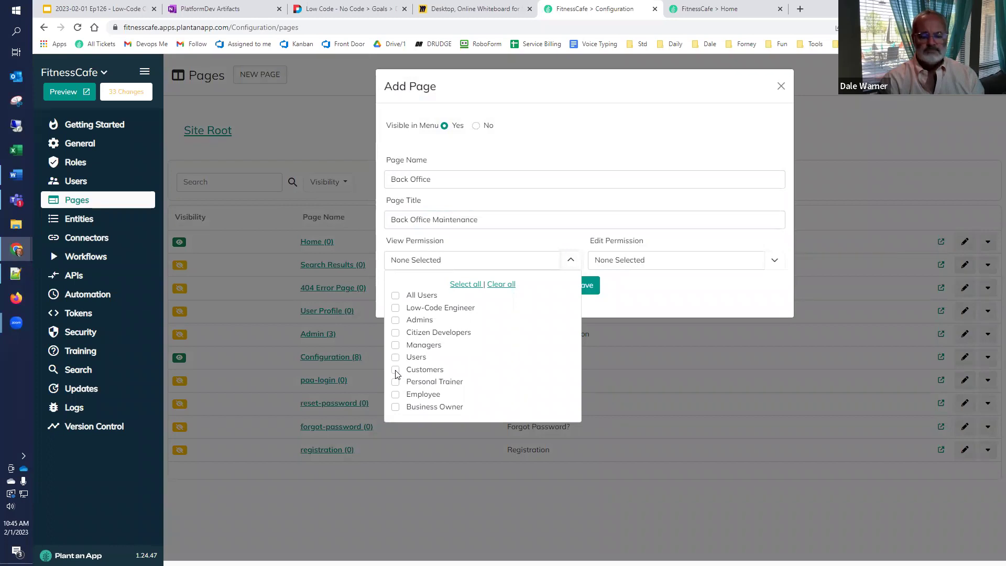
click(395, 394)
click(395, 407)
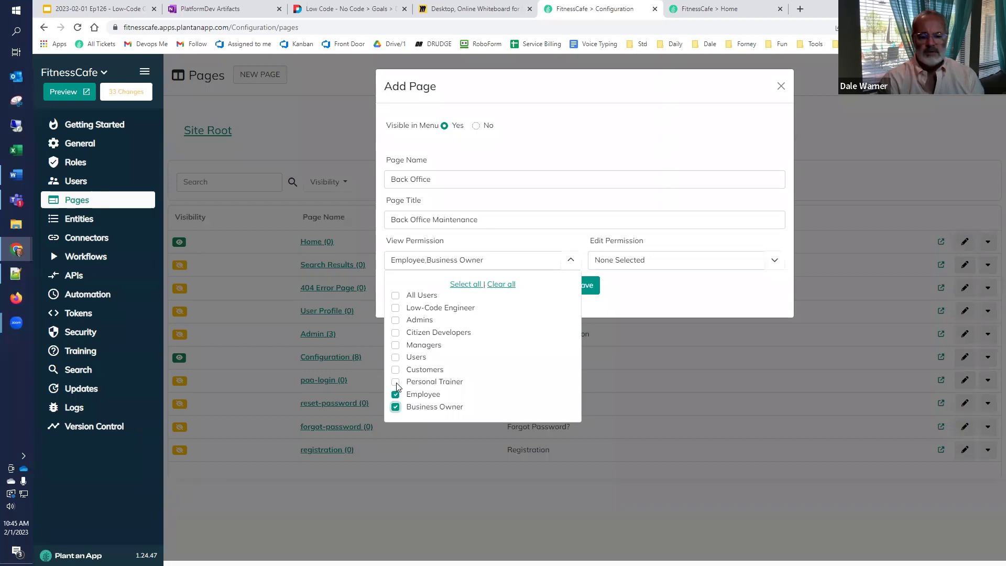
click(395, 308)
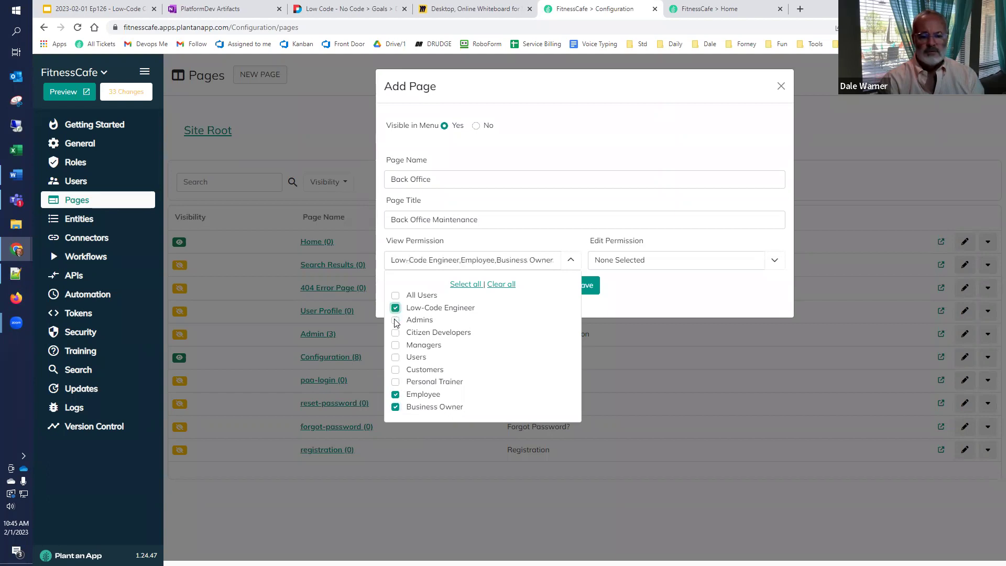
click(396, 320)
click(396, 332)
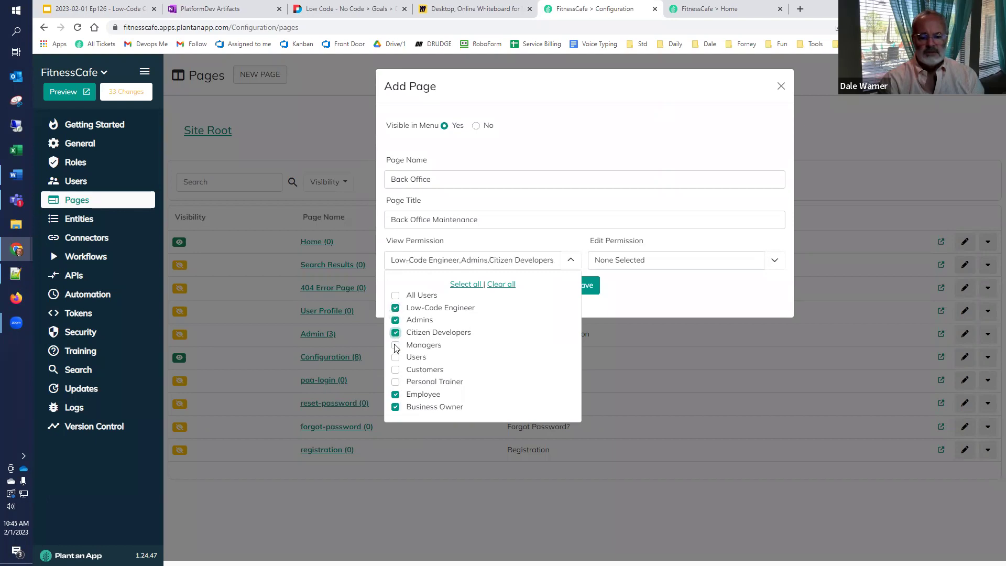
click(396, 346)
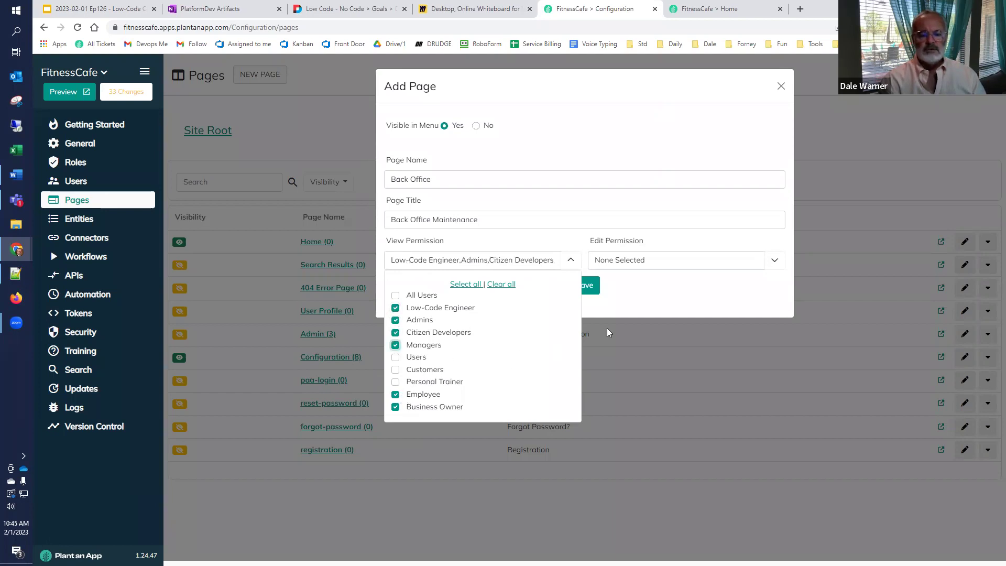
click(662, 302)
click(777, 260)
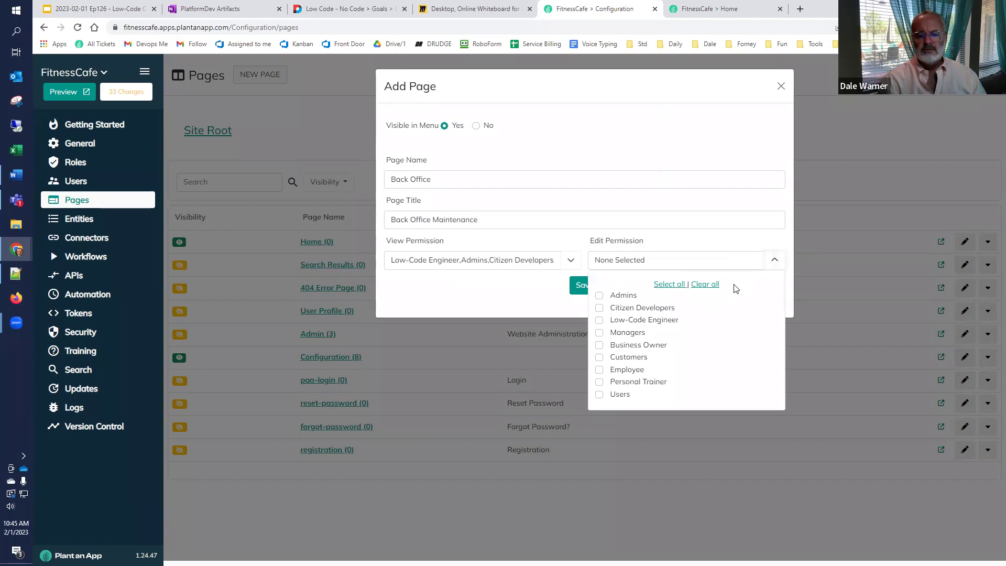
Step: Add Personal Trainer to the roles allowed to view the page
click(571, 262)
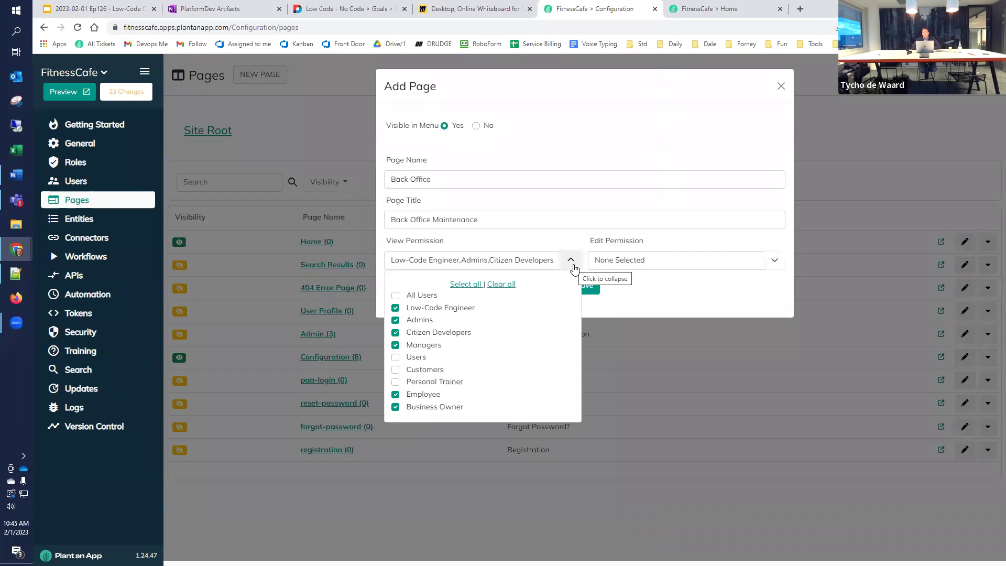
click(396, 385)
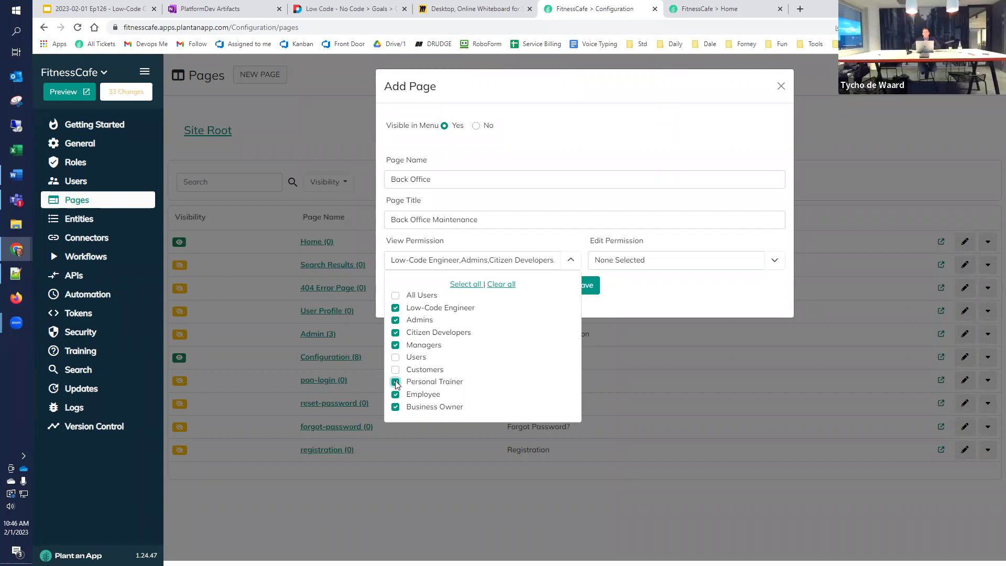
click(752, 288)
Step: Give Admins, Citizen Developers and Low-Code Engineer edit rights, then save the page
click(774, 262)
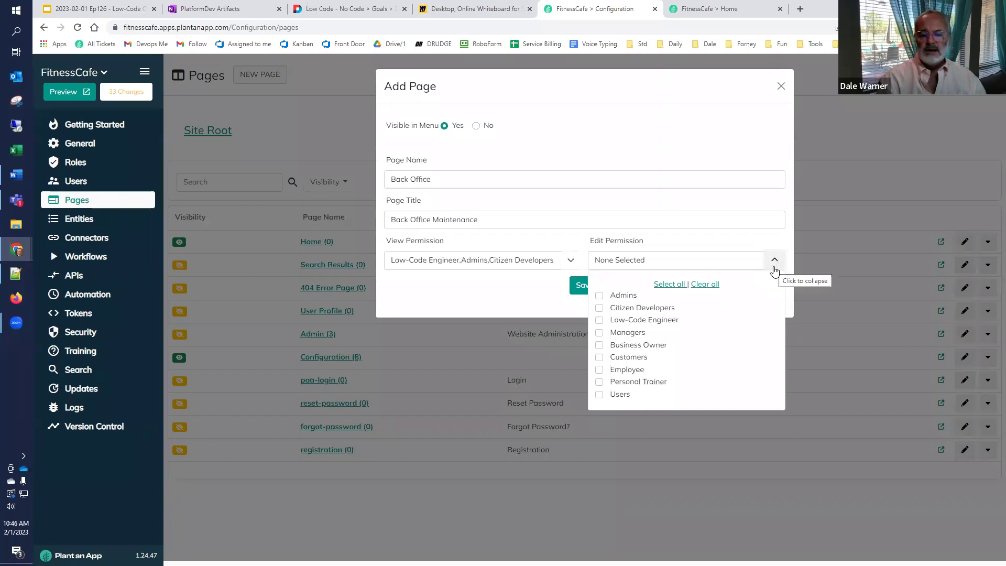
click(600, 300)
click(600, 309)
click(599, 320)
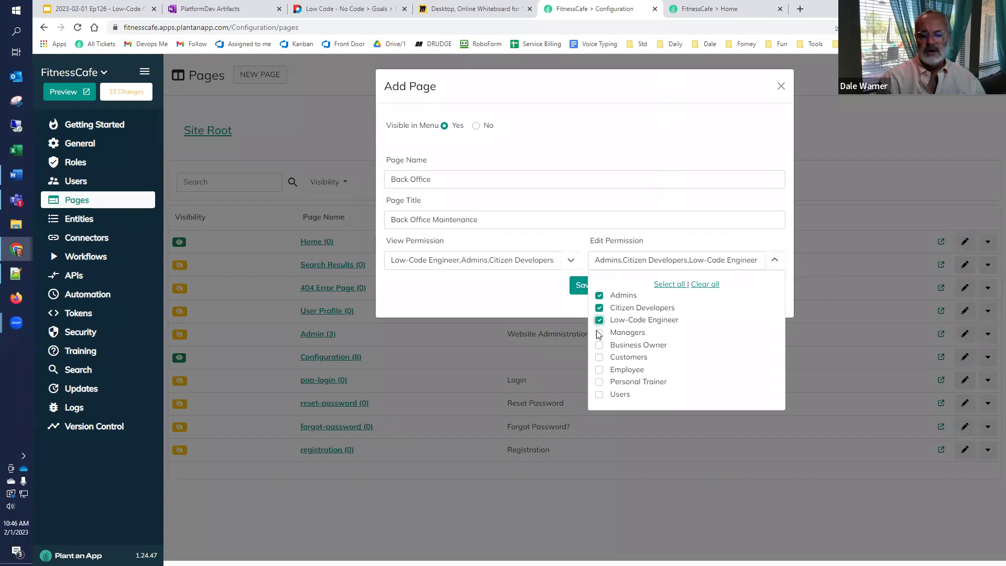
click(514, 308)
click(575, 290)
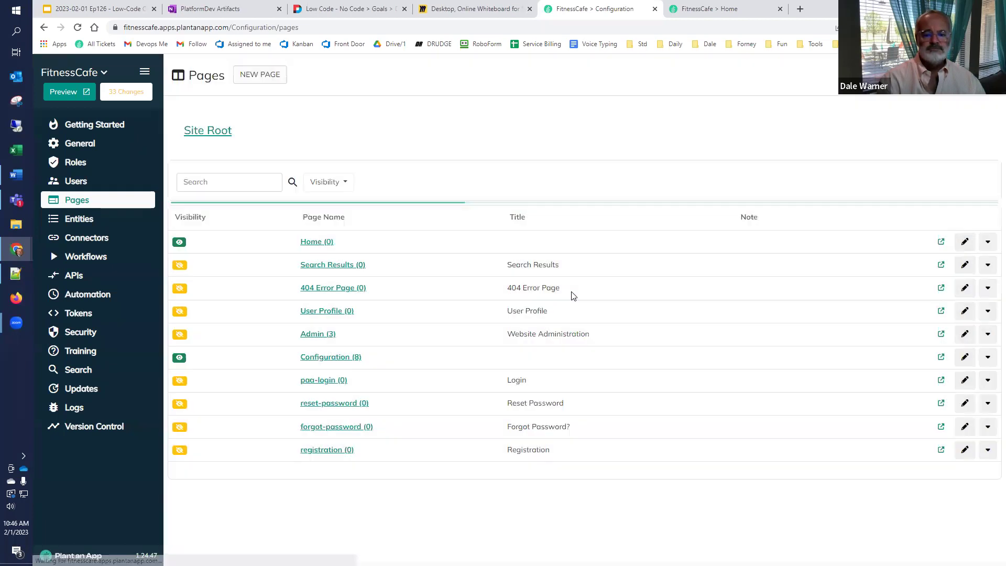
Step: Reload the FitnessCafe site and open its new Back Office page
click(714, 12)
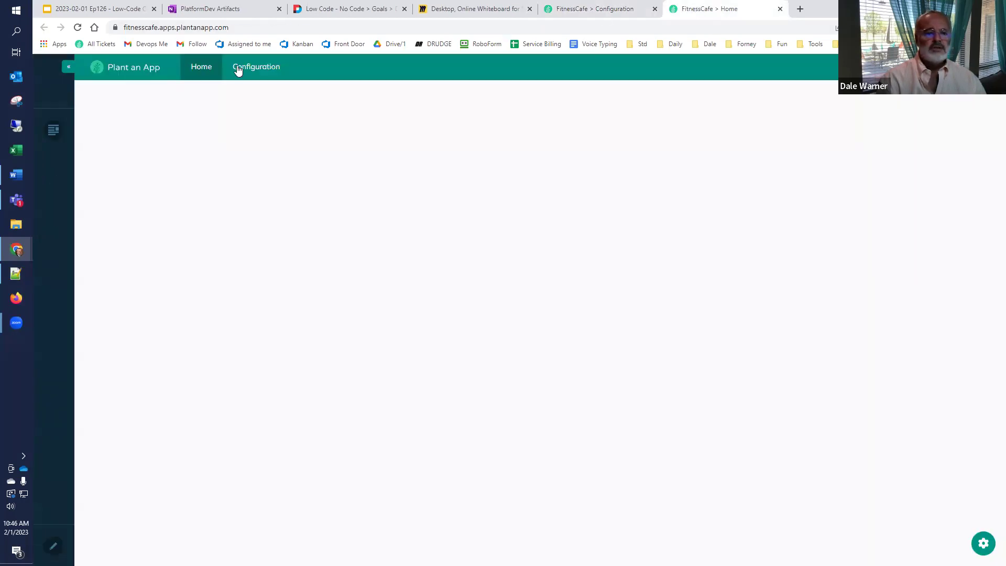
click(79, 29)
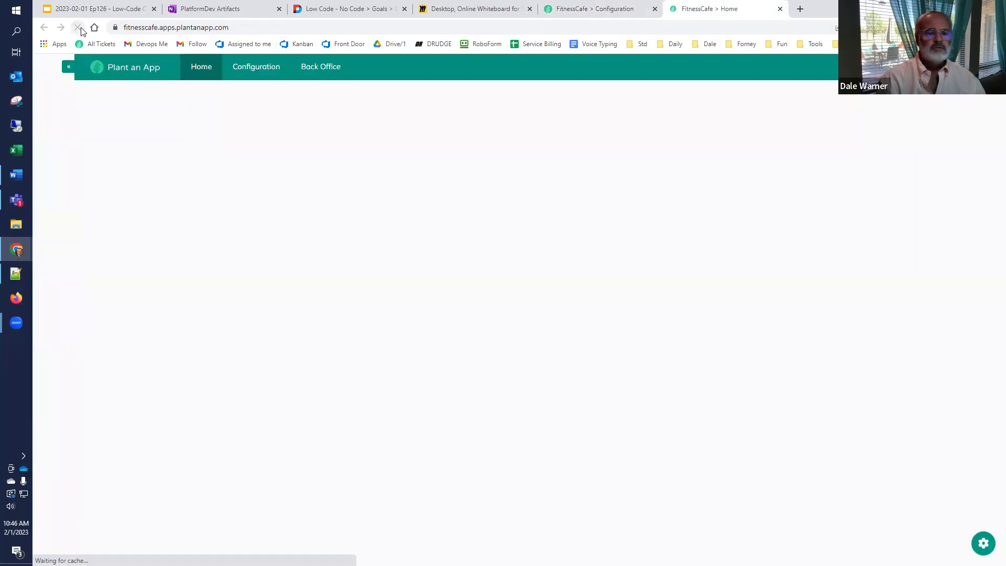
click(325, 71)
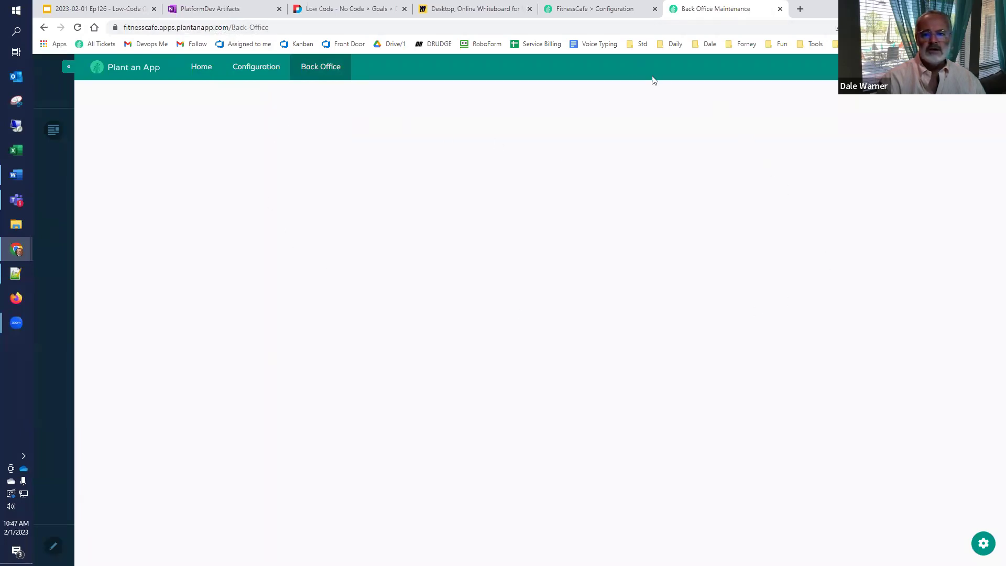
Step: Start a new Default-namespace entity named Company, plural Companies
click(601, 14)
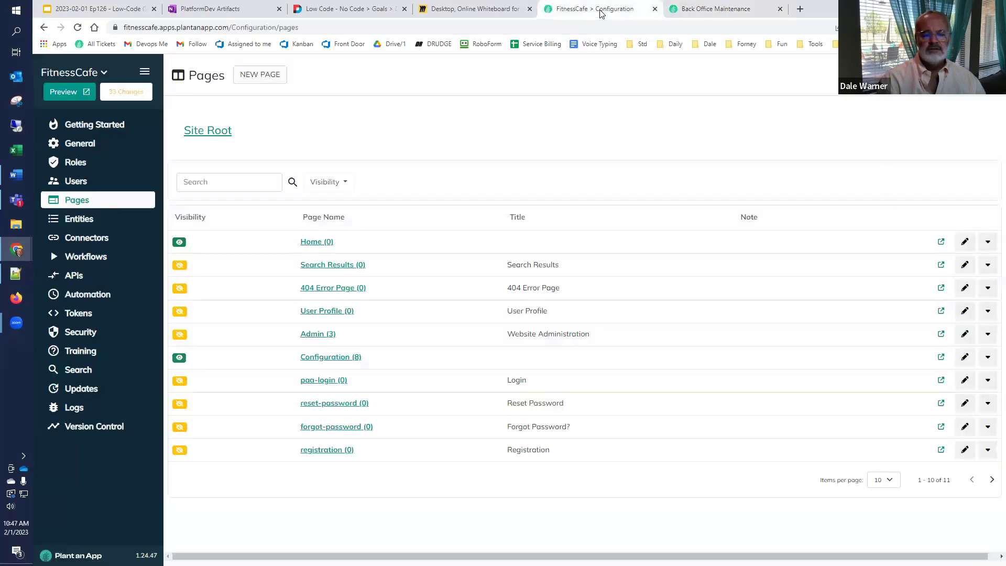
click(90, 217)
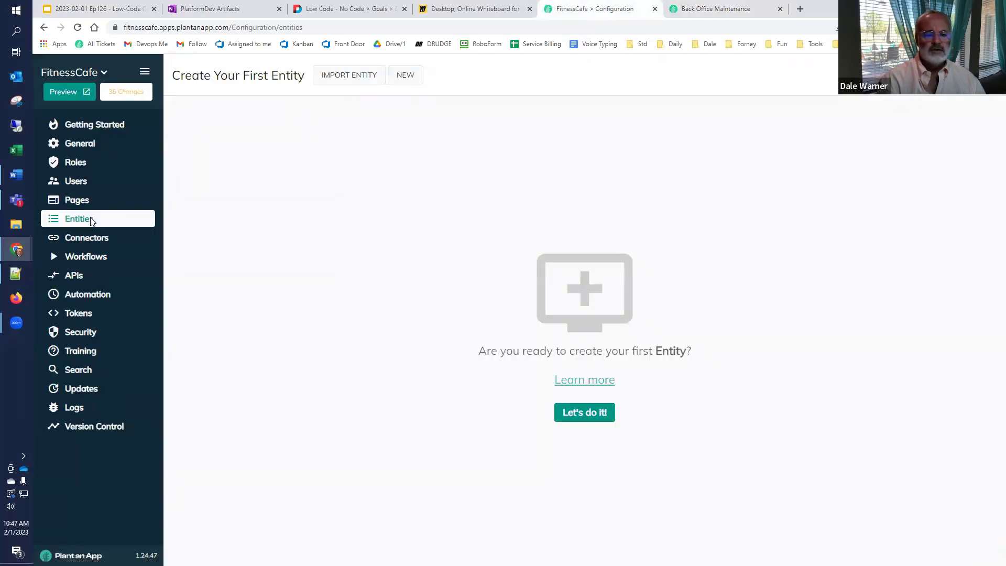
click(405, 77)
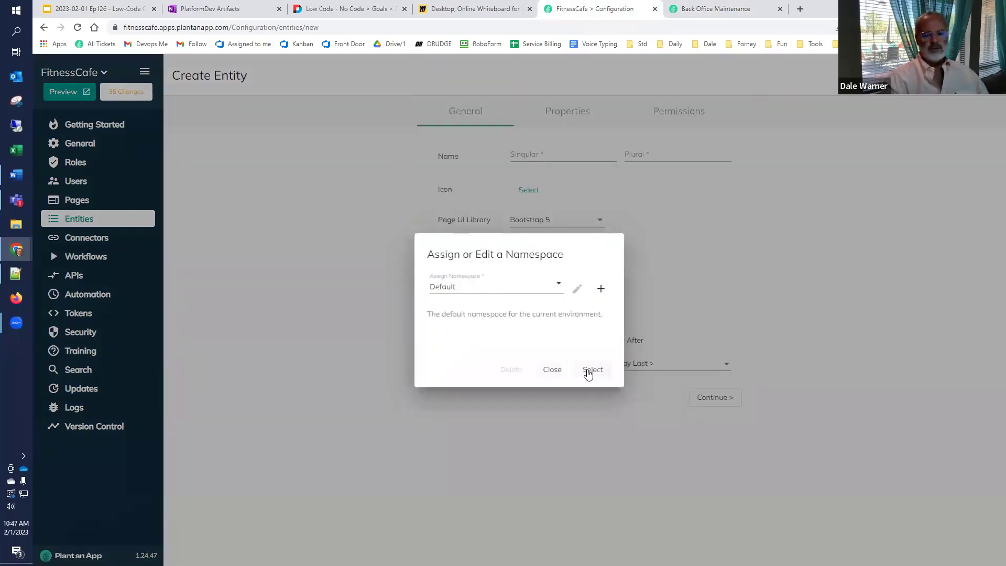
click(588, 371)
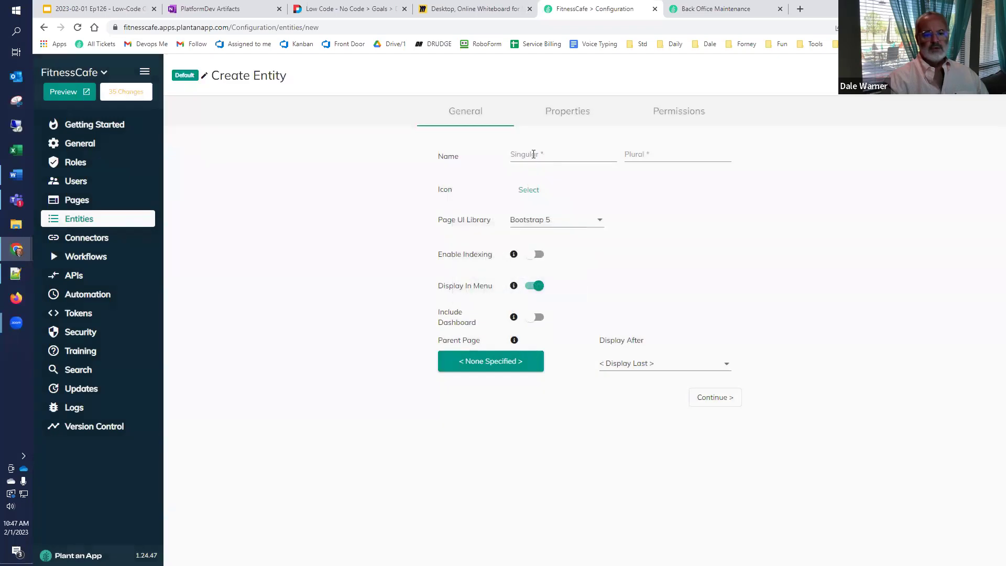
text(C)
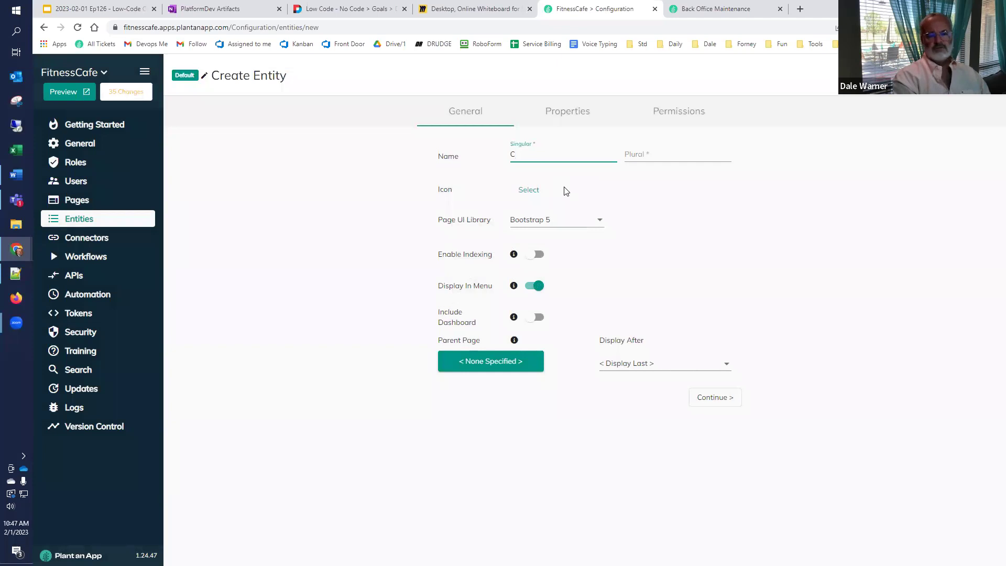
text(pany)
key(Tab)
text(Companies)
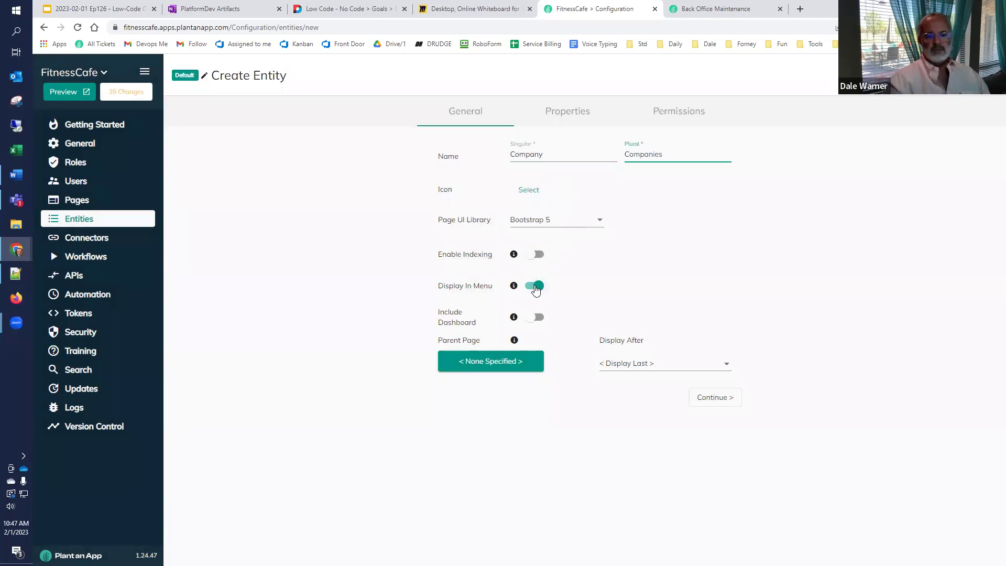
Step: Set the entity's parent page to Back Office Maintenance and continue to its properties
click(507, 361)
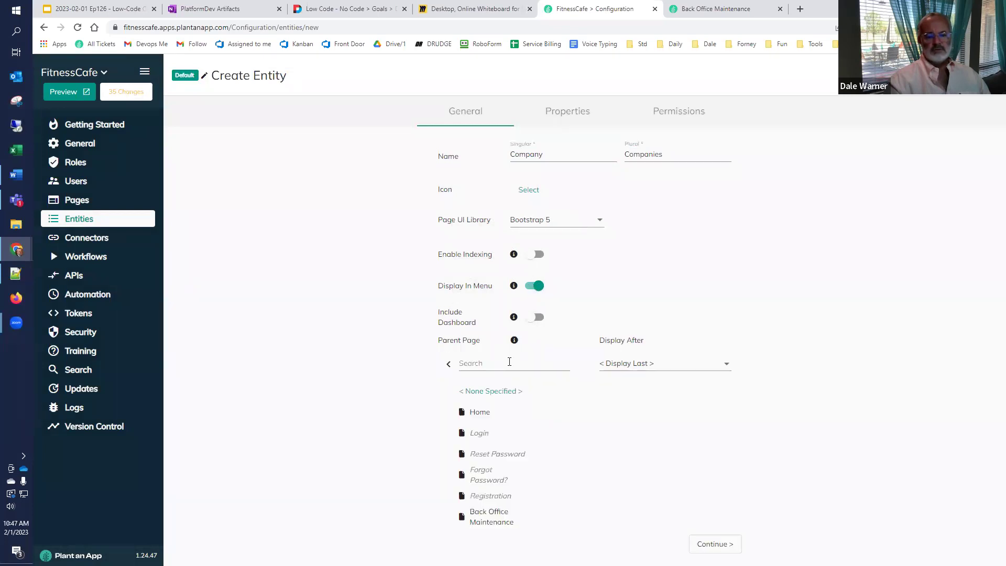
click(496, 522)
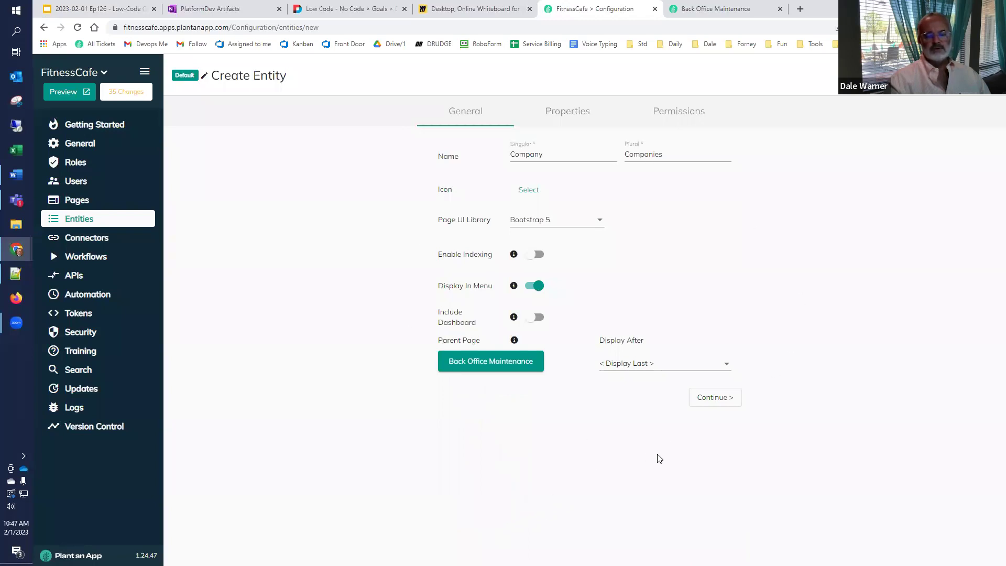
click(723, 399)
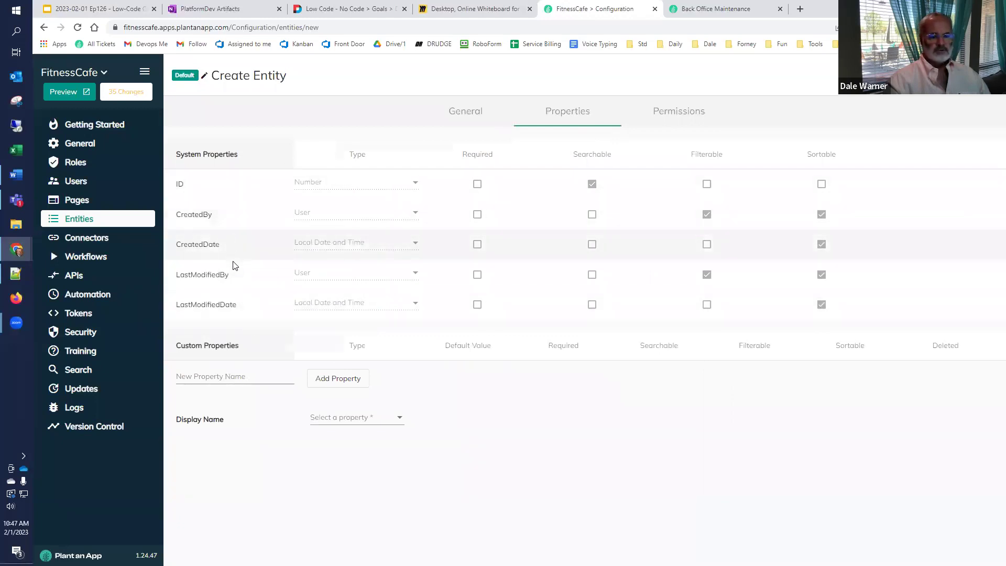
click(232, 376)
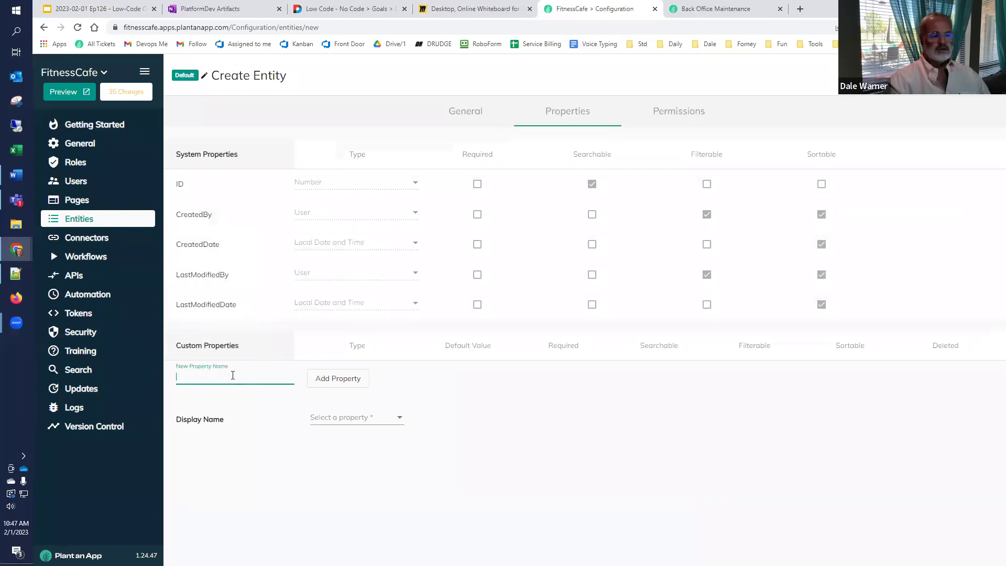
click(502, 10)
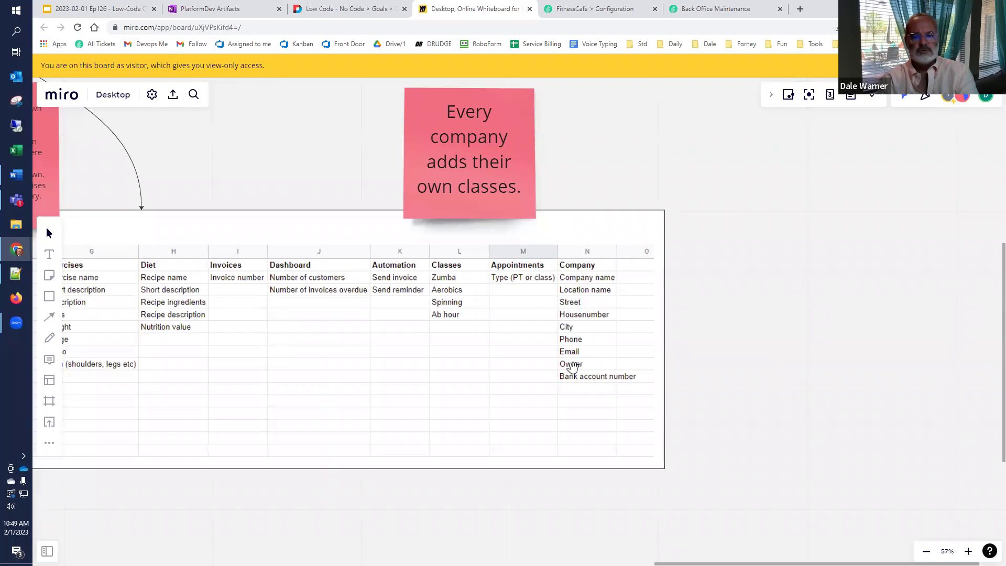
Step: Add a Company Name property and make it the entity's display name
click(606, 11)
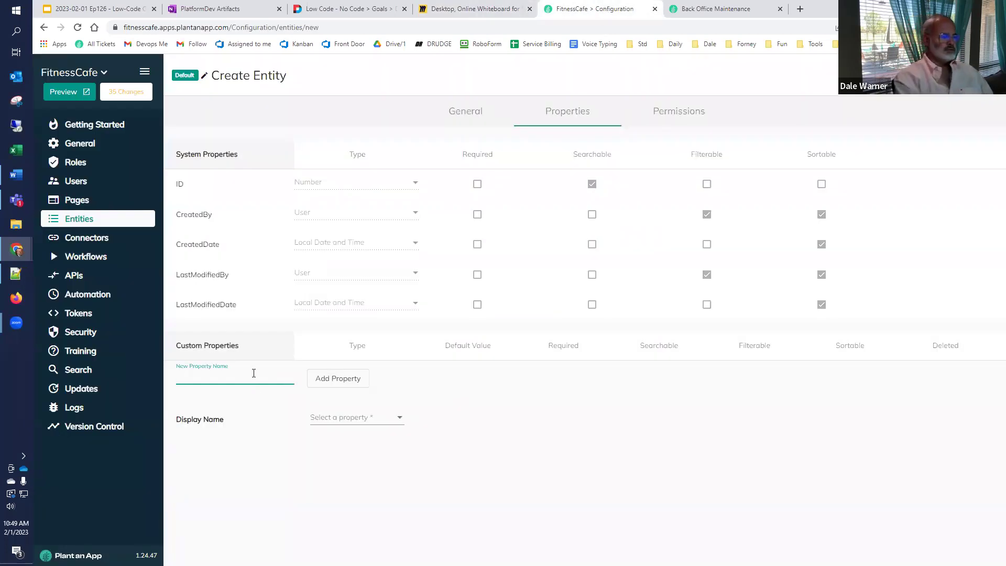
text(C)
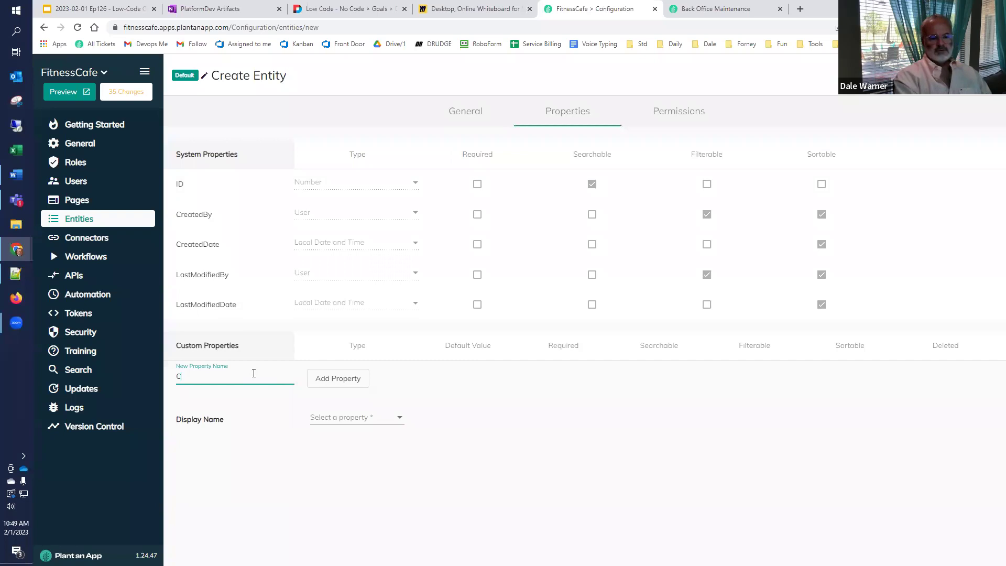
text(ompan)
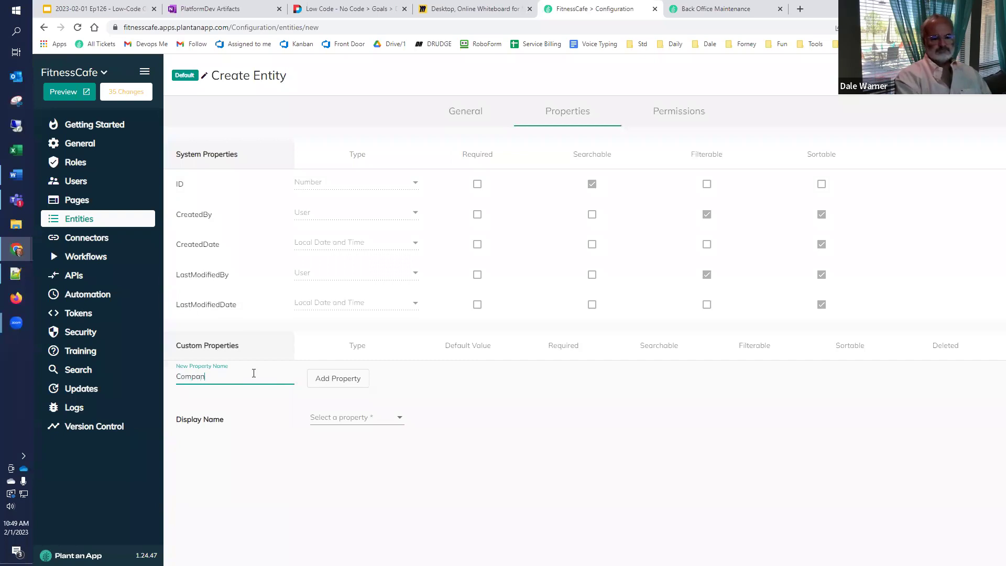
text(y Name)
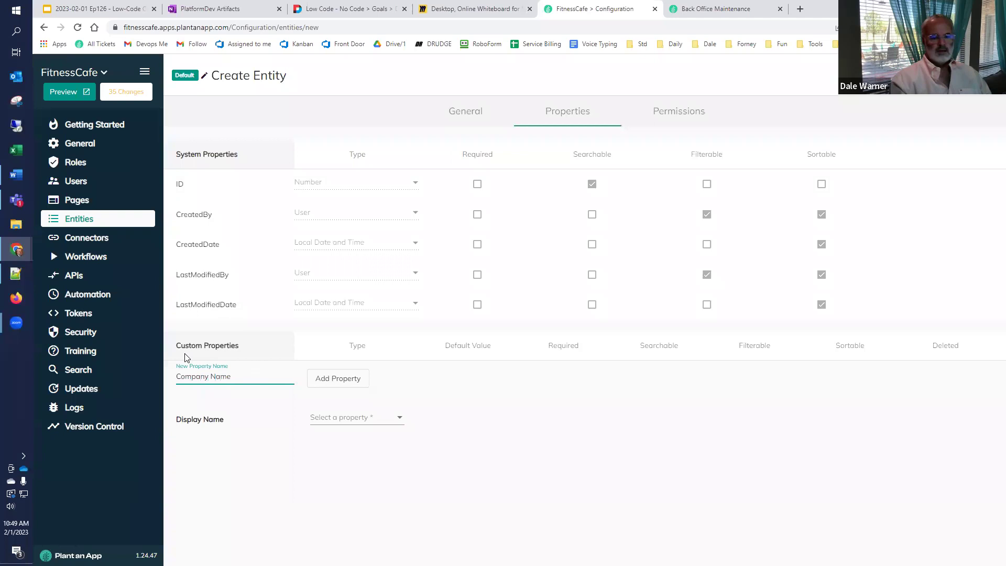
click(330, 381)
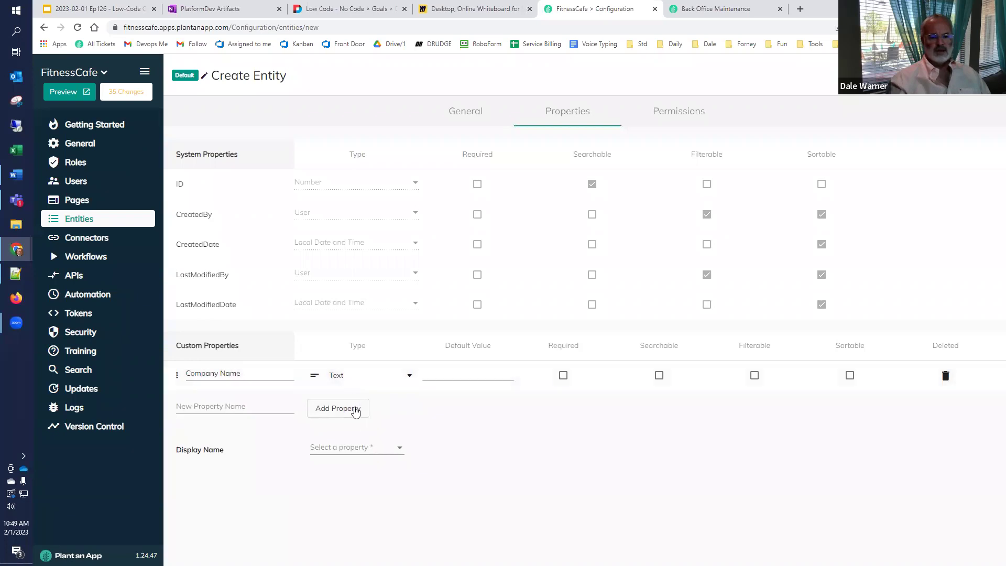
click(347, 450)
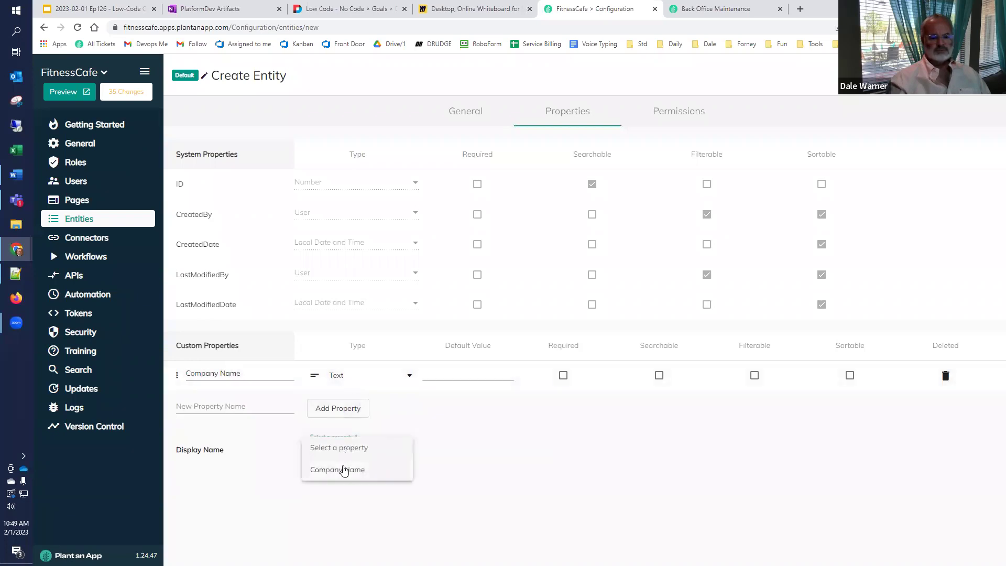
click(344, 471)
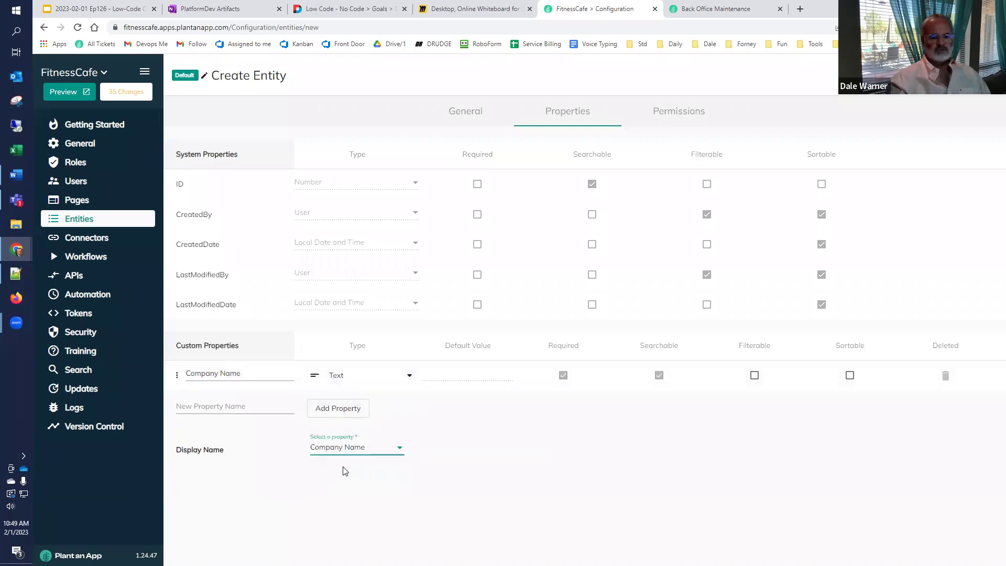
Step: Add Owner Name and an Email-type Owner Email property, and begin naming Owner Phone
click(247, 403)
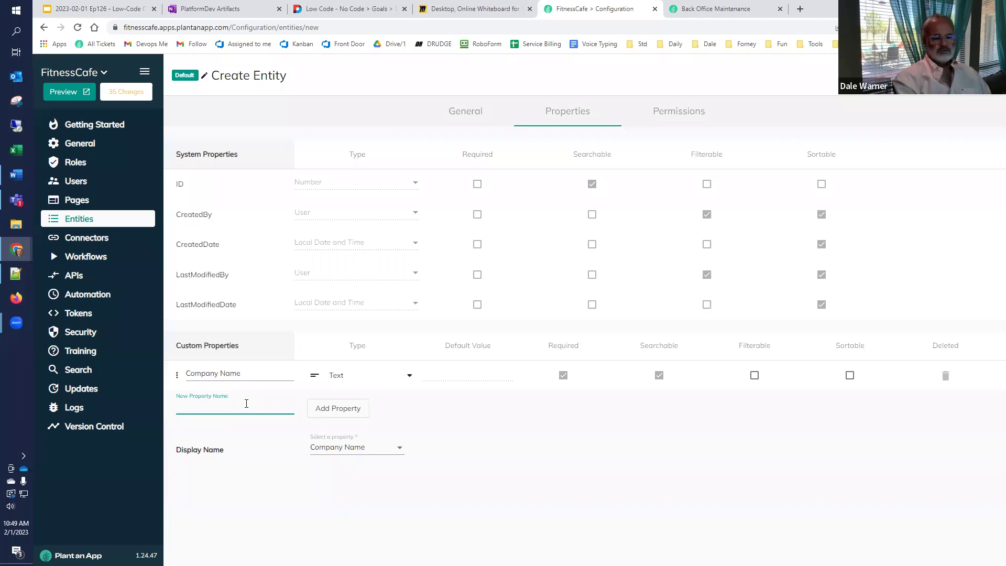
text(Owner Name)
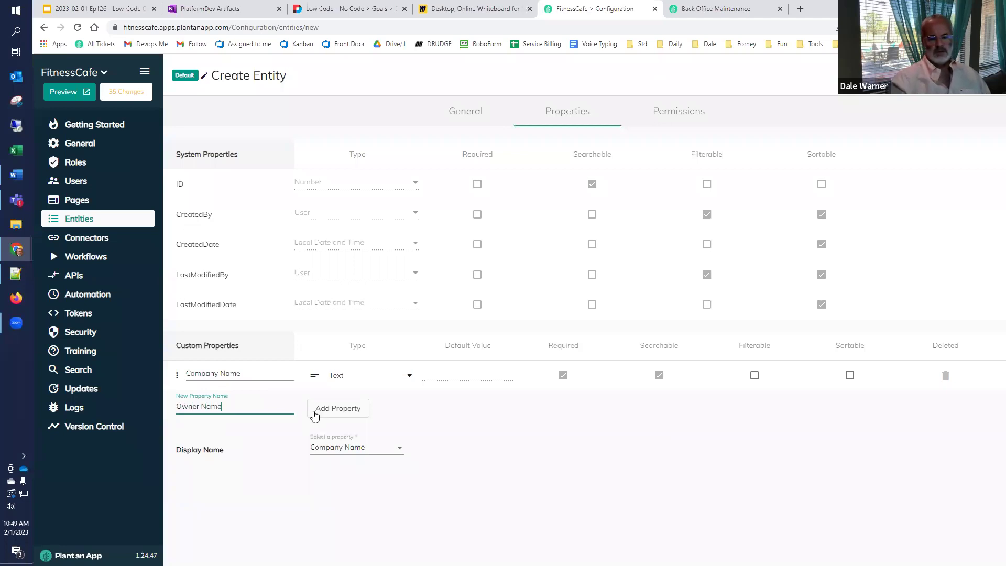
click(314, 414)
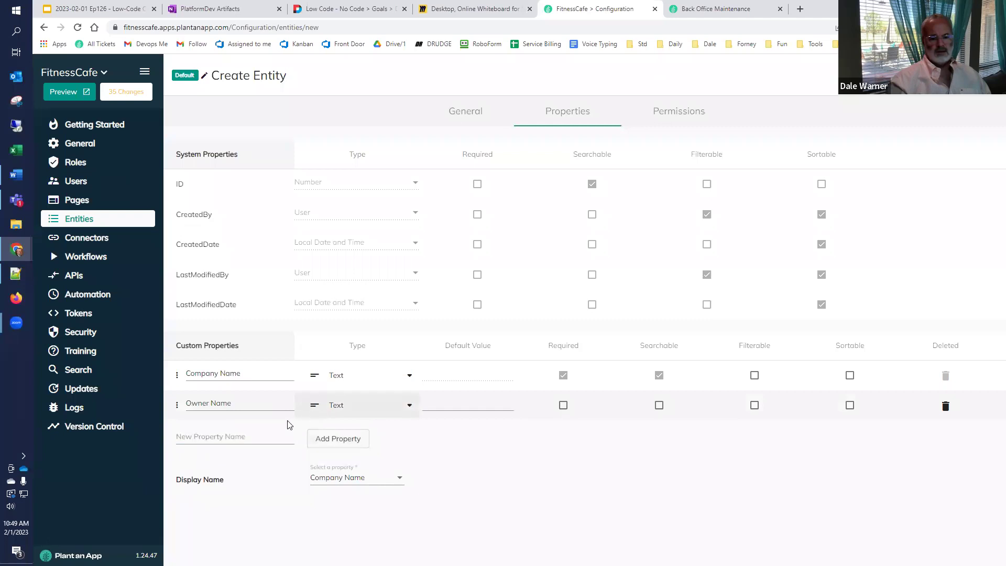
click(248, 434)
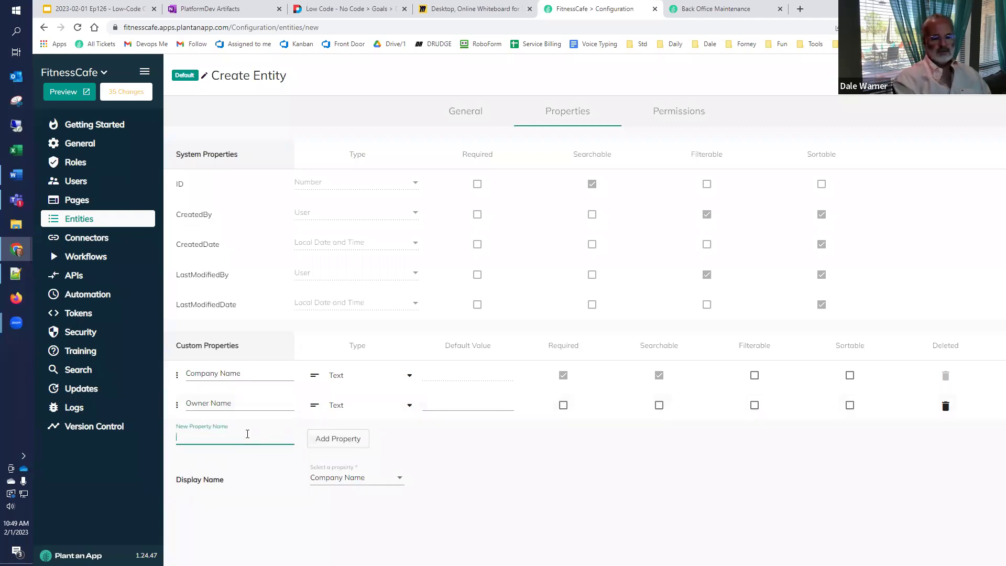
text(Owner Email)
click(317, 444)
click(336, 436)
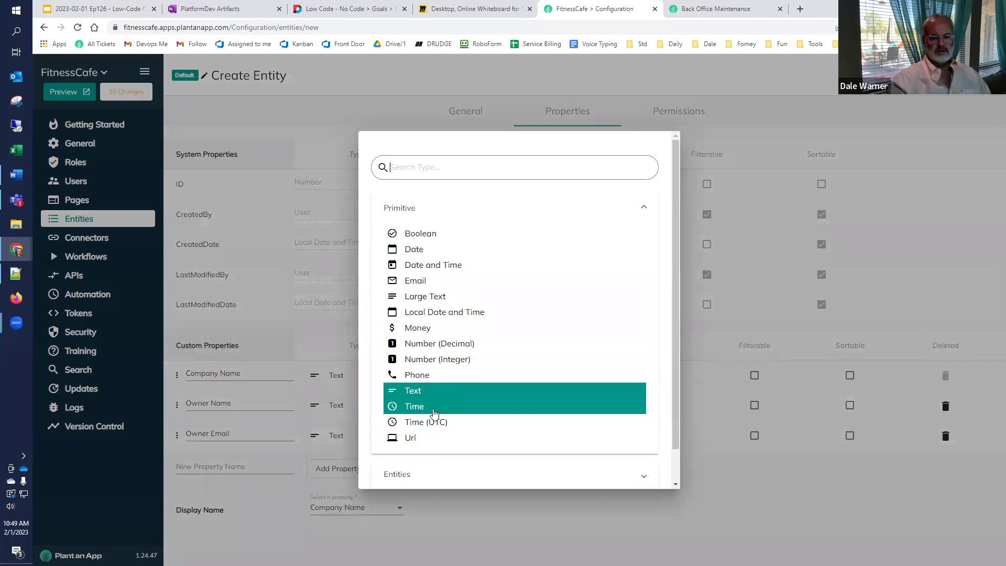
click(418, 280)
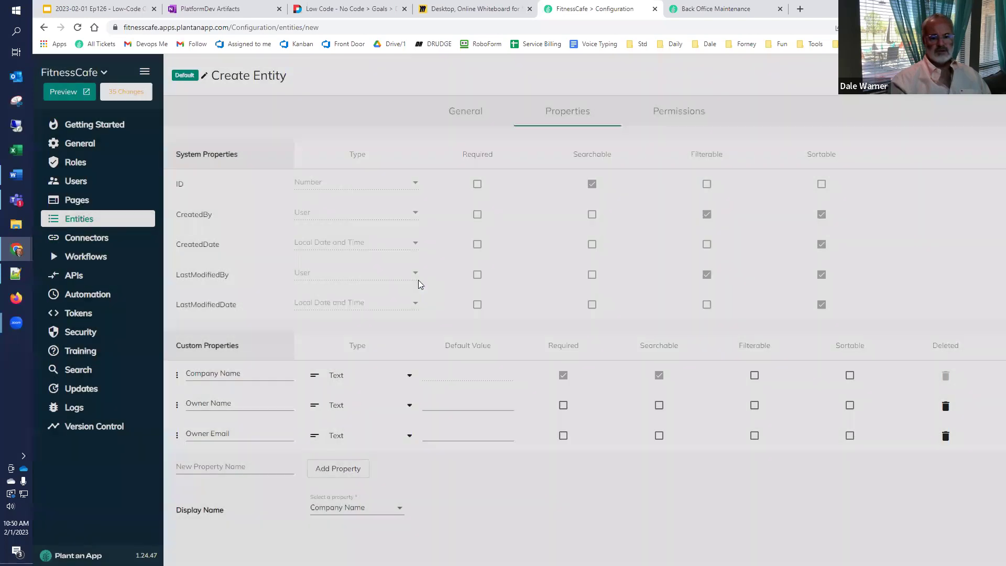
click(277, 466)
text(Owner Phone)
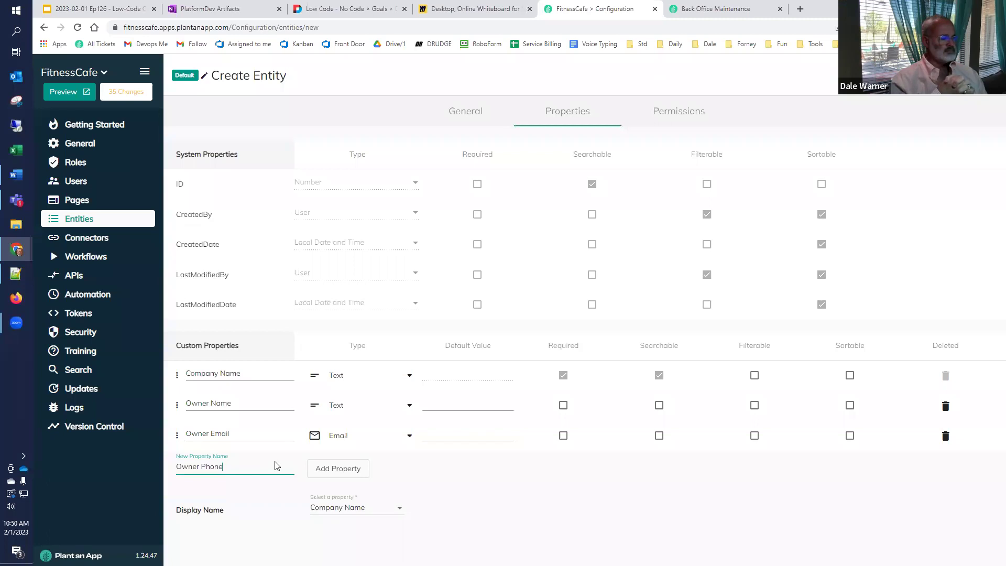
click(479, 9)
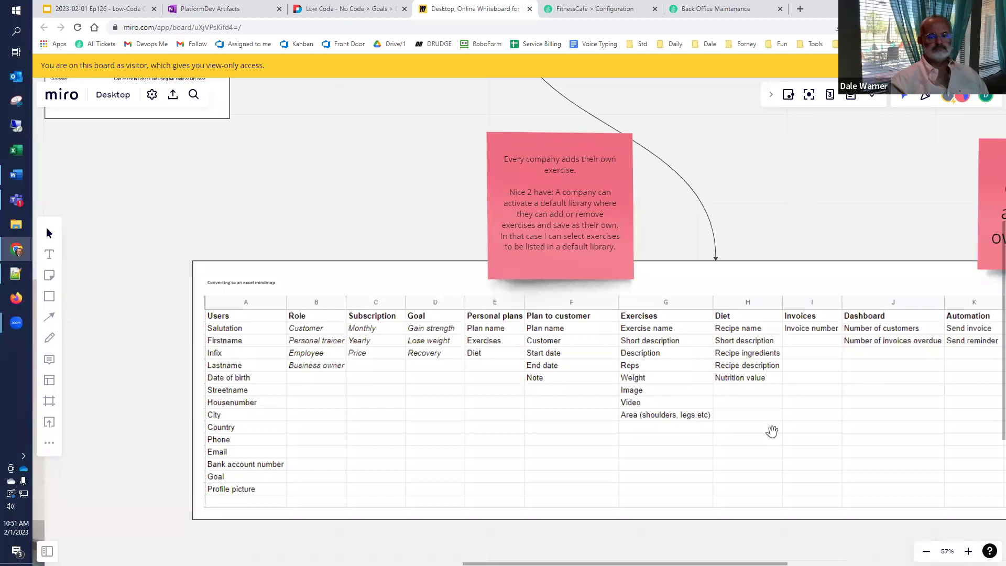
Step: Pan the Miro board to show the Company column of planned fields
drag(771, 430, 409, 395)
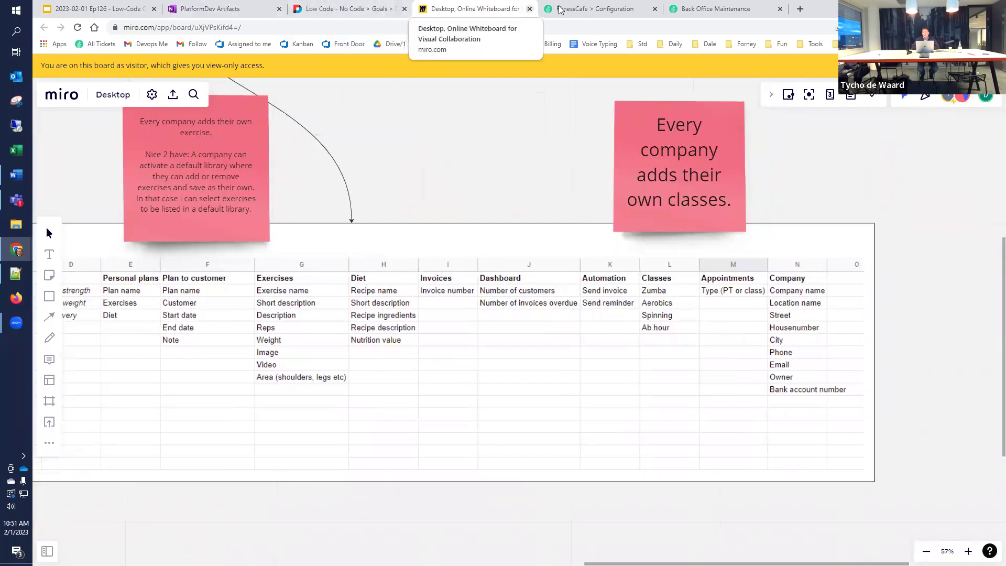
click(590, 9)
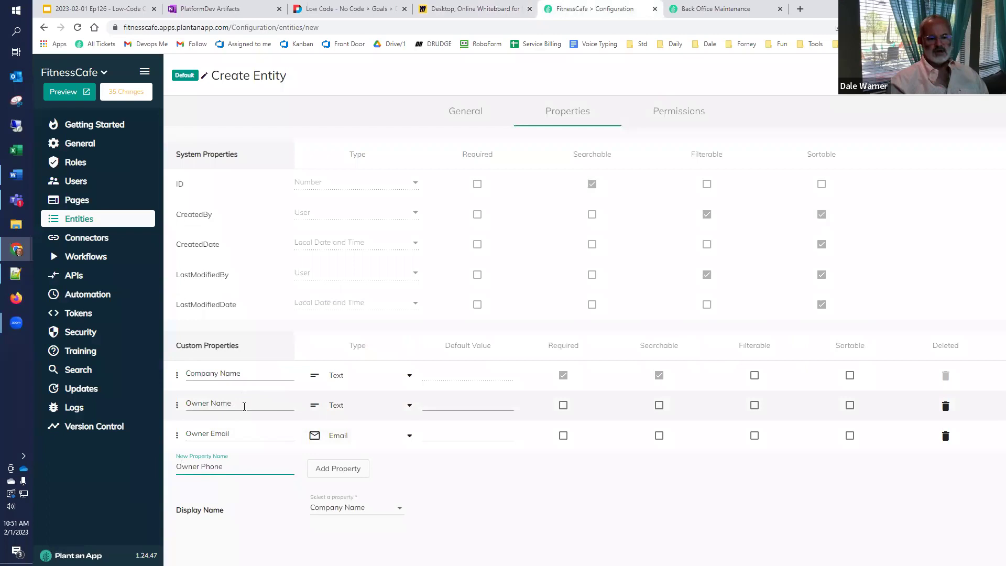
Step: Rename Owner Email to Business Email and mark Owner Name for deletion
click(201, 433)
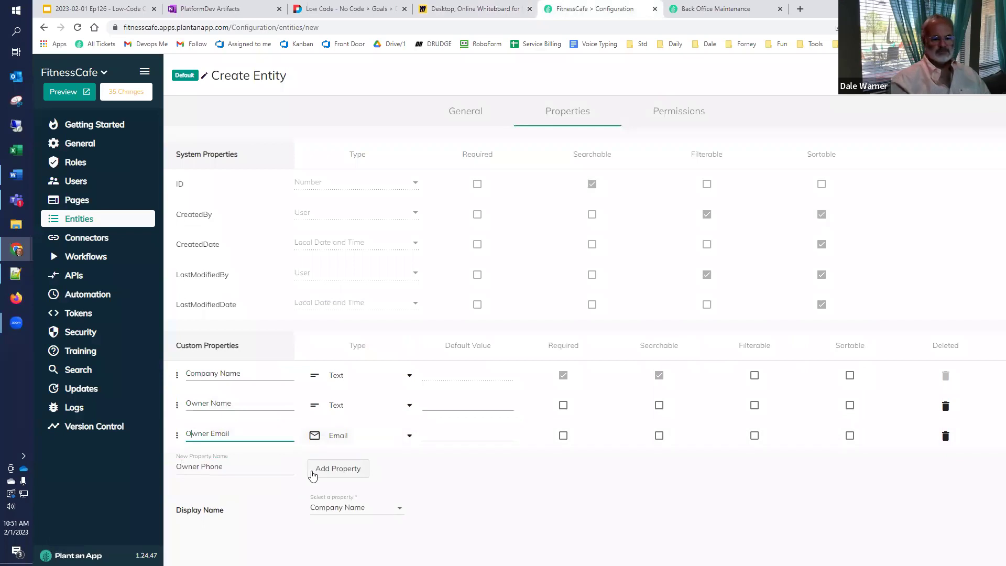
text(Business)
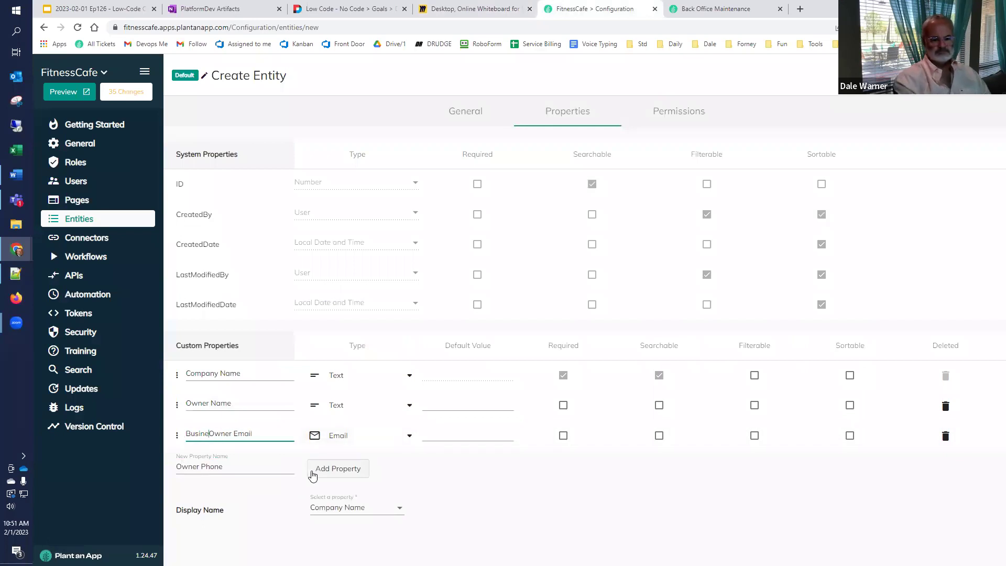
key(Delete)
key(Delete)
key(Delete)
key(Delete)
key(Delete)
key(Delete)
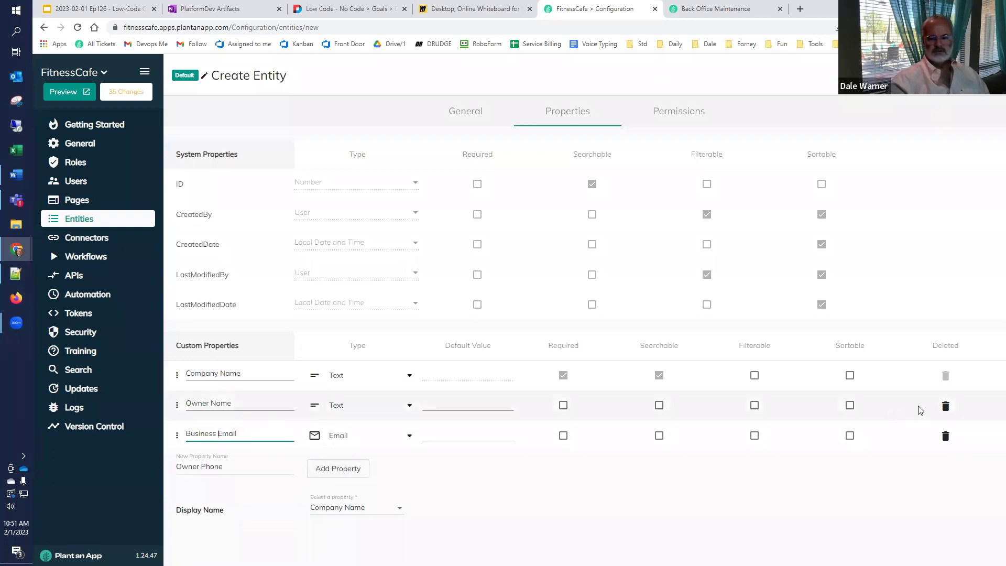
click(947, 408)
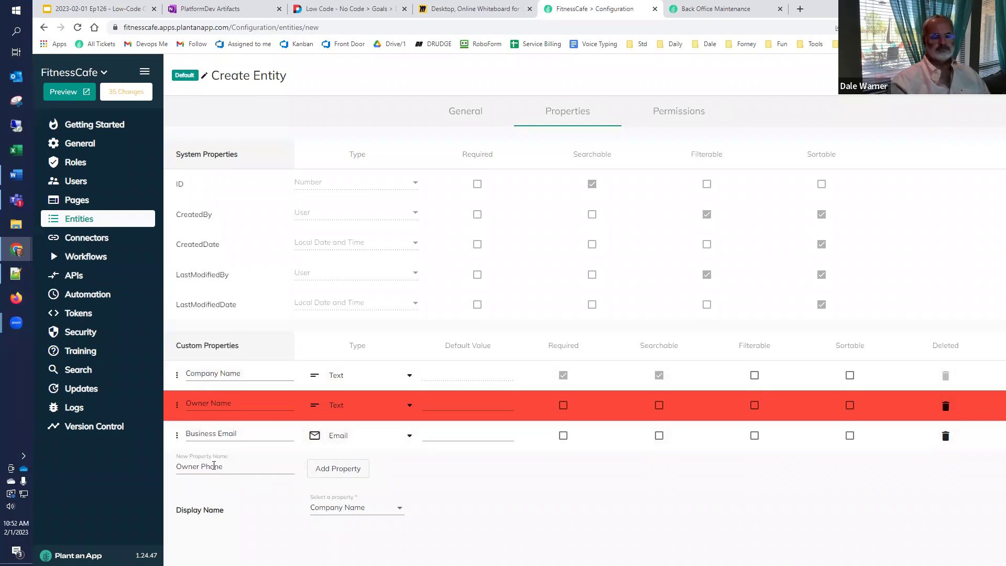
Step: Rename the pending Owner Phone to Business Phone and add it with the Phone type
click(198, 466)
double_click(198, 466)
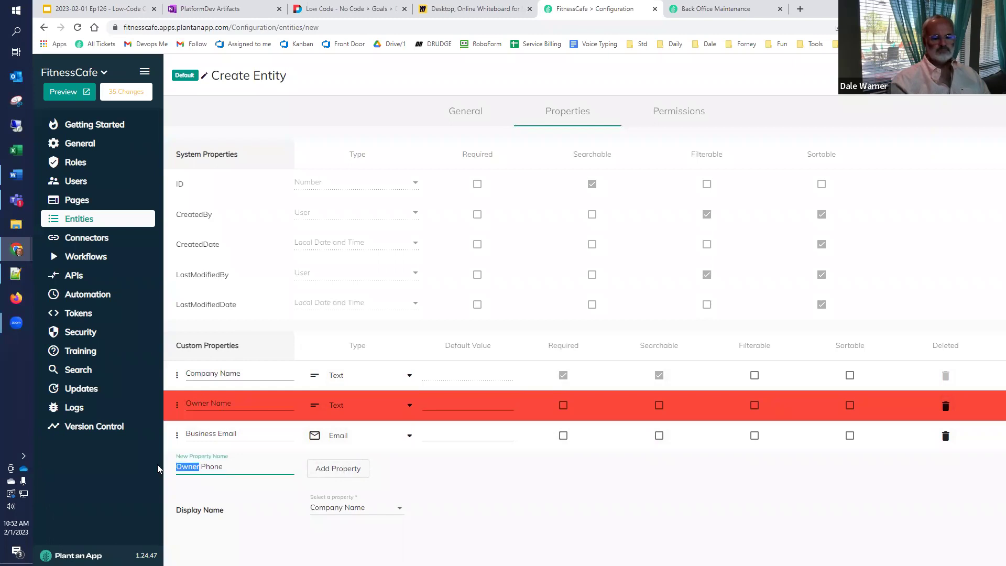
text(Busines)
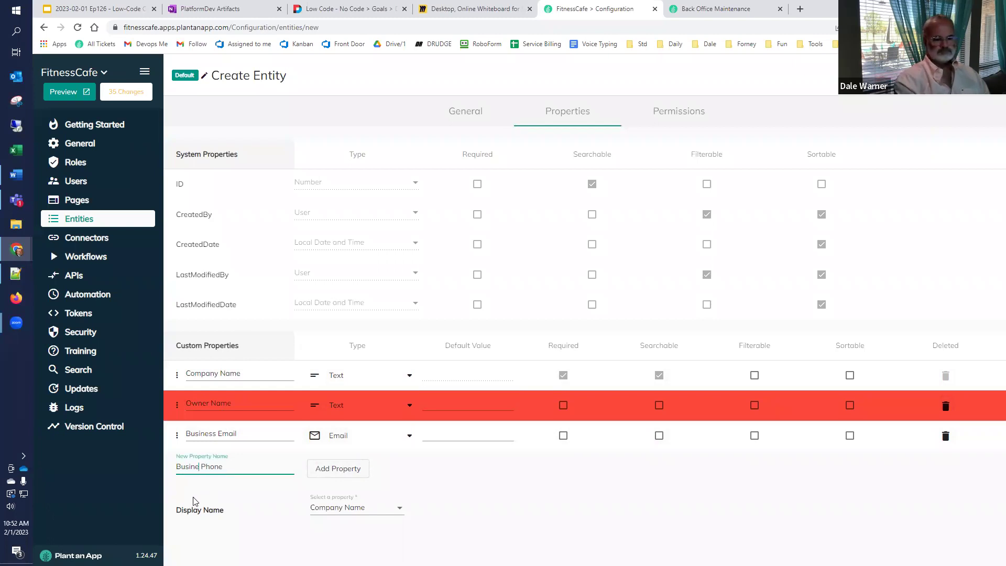
text(s)
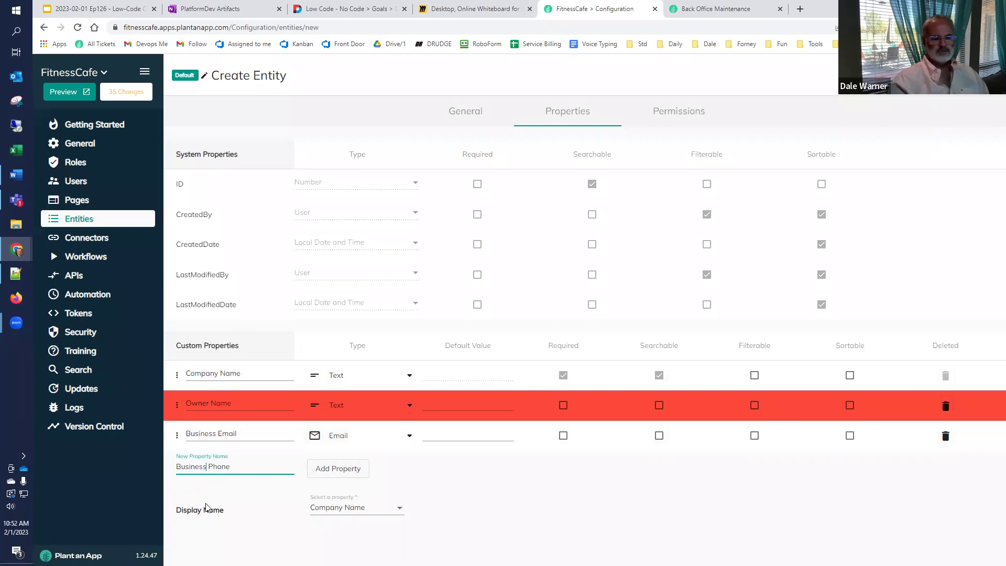
click(340, 468)
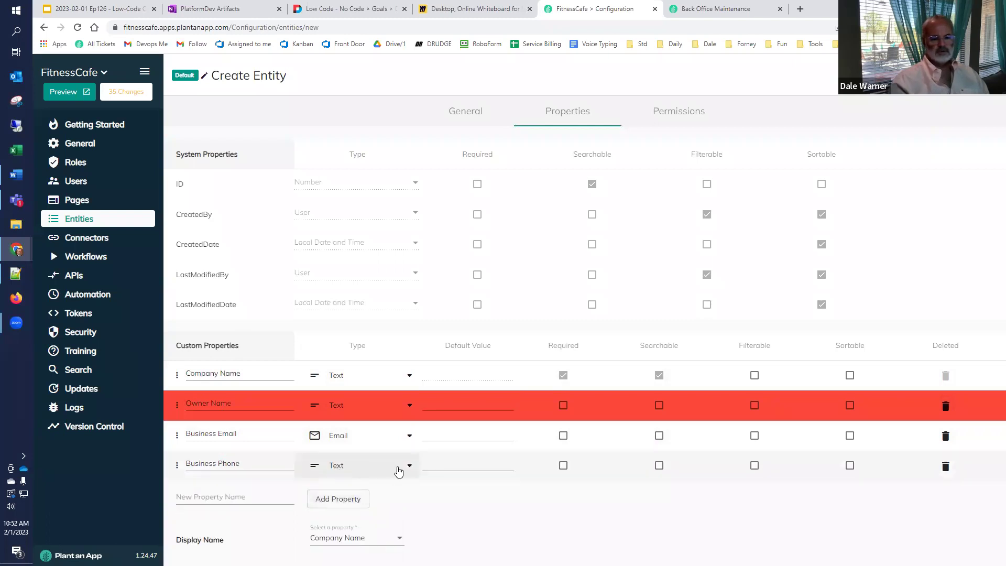
click(395, 468)
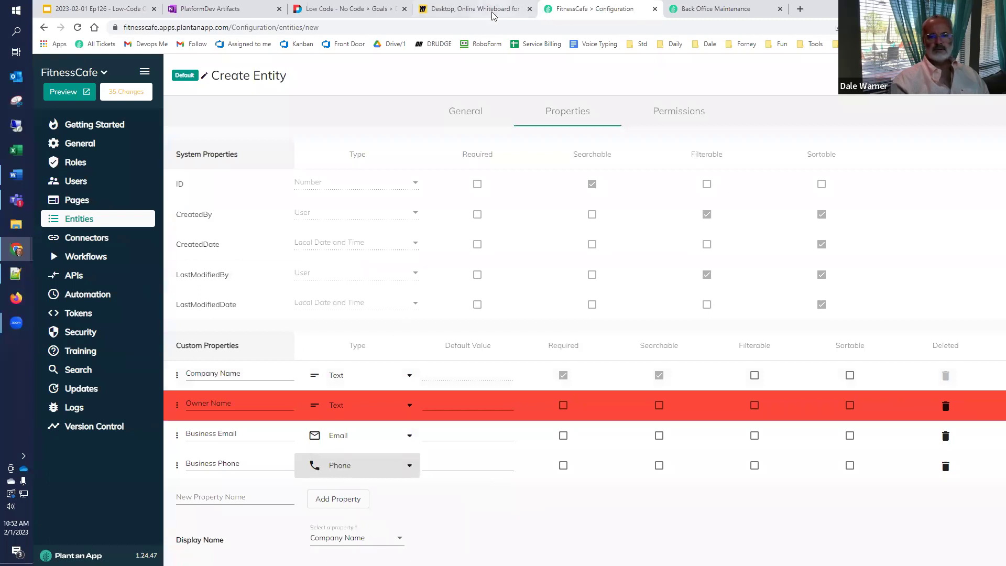
click(474, 9)
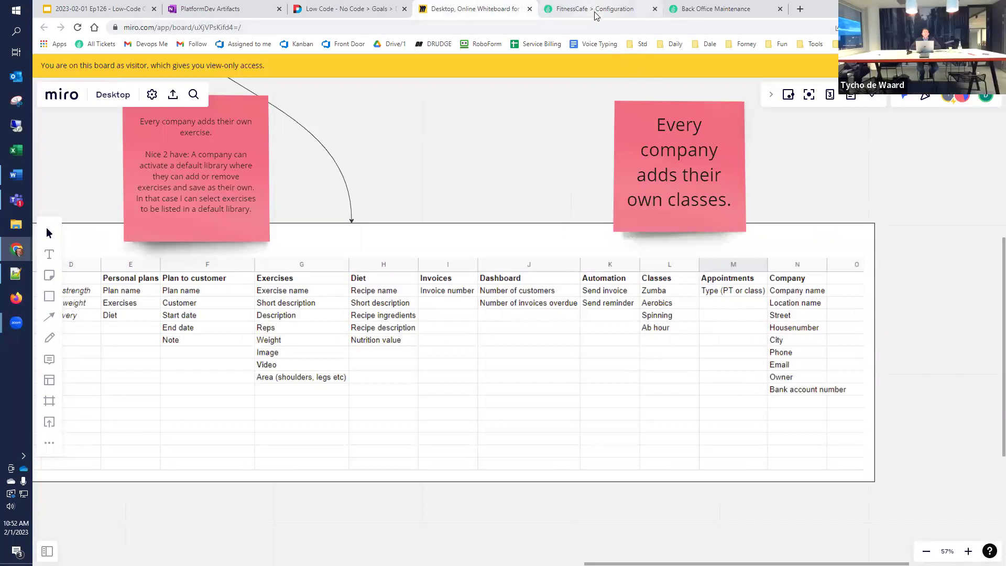
Step: Type Bank Account Number as the next Company property name
click(596, 11)
click(215, 496)
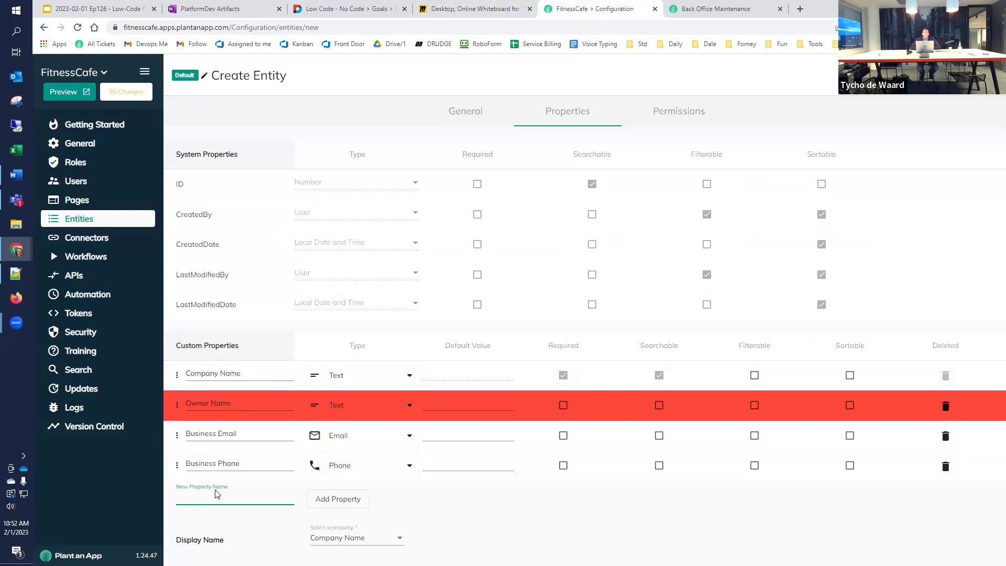
text(Bank Account Number)
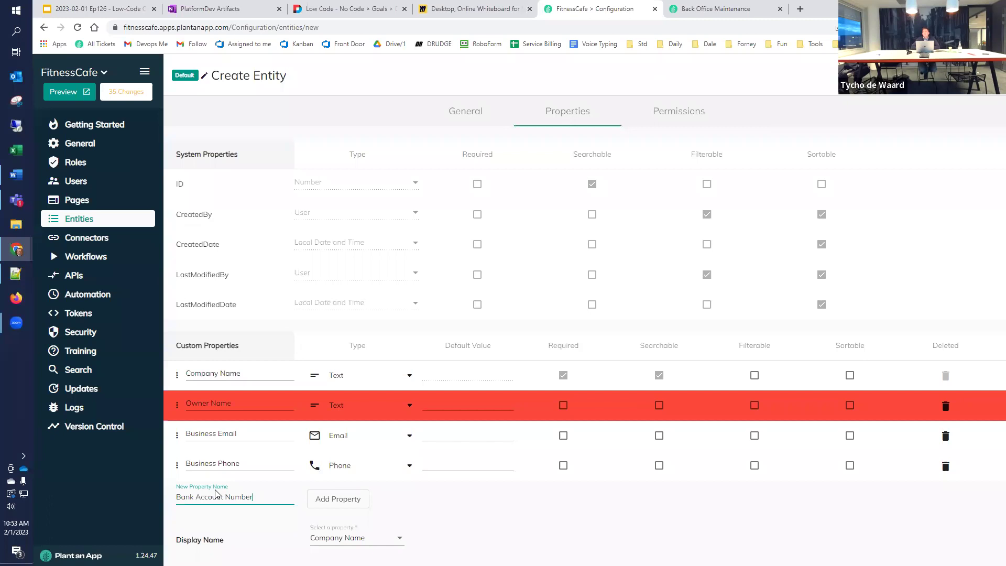
Step: Clear the pending Bank Account Number property name, check the Miro board, and return to FitnessCafe configuration
triple_click(215, 495)
key(BackSpace)
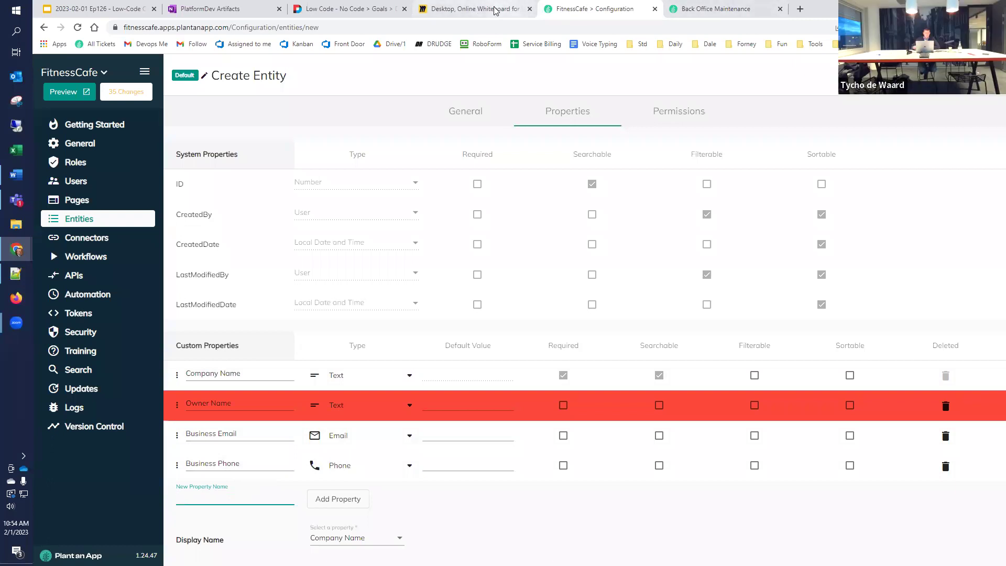
click(516, 10)
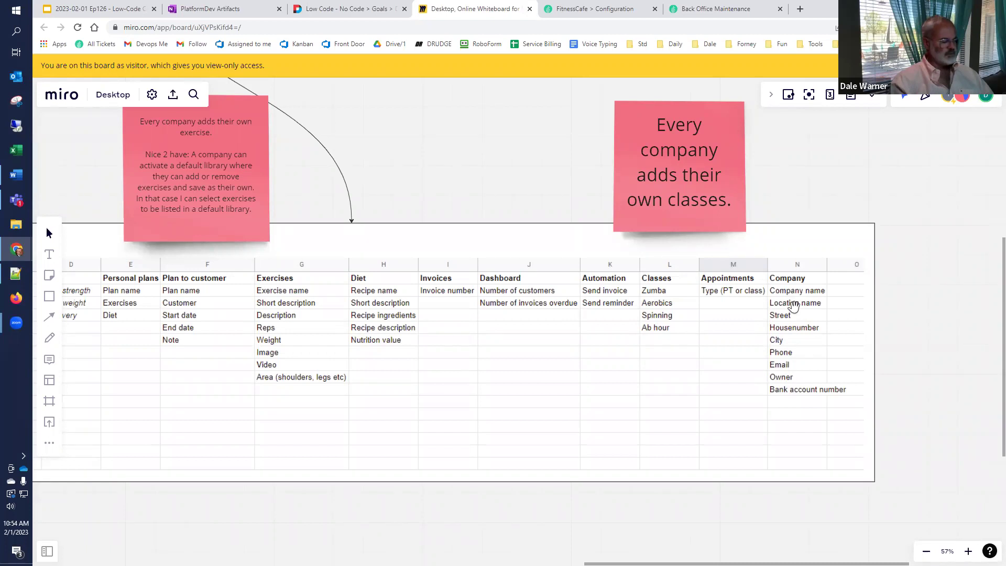
click(578, 12)
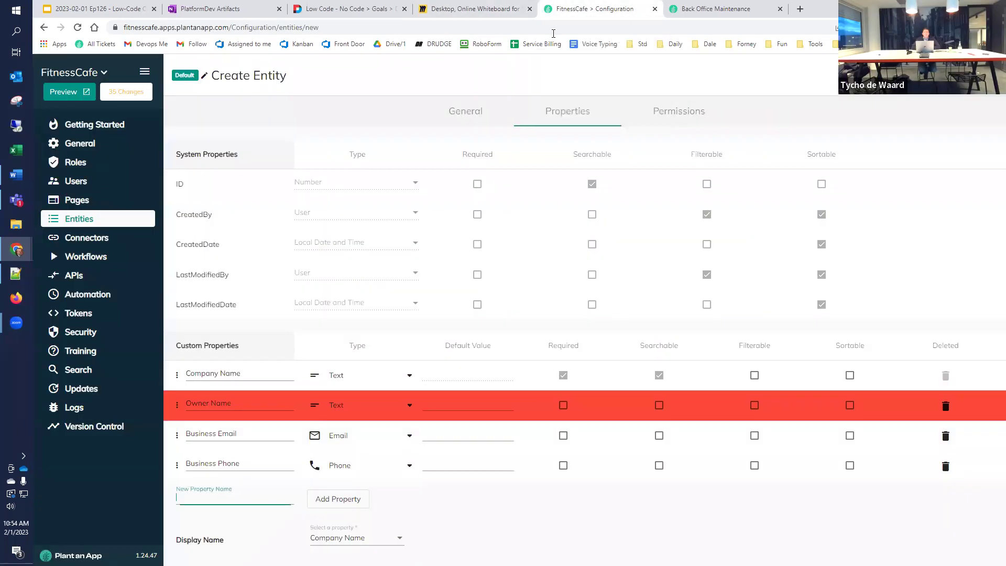
Step: Add Address1 and Address2 as properties, then enter City as the next property name
click(193, 497)
text(Address)
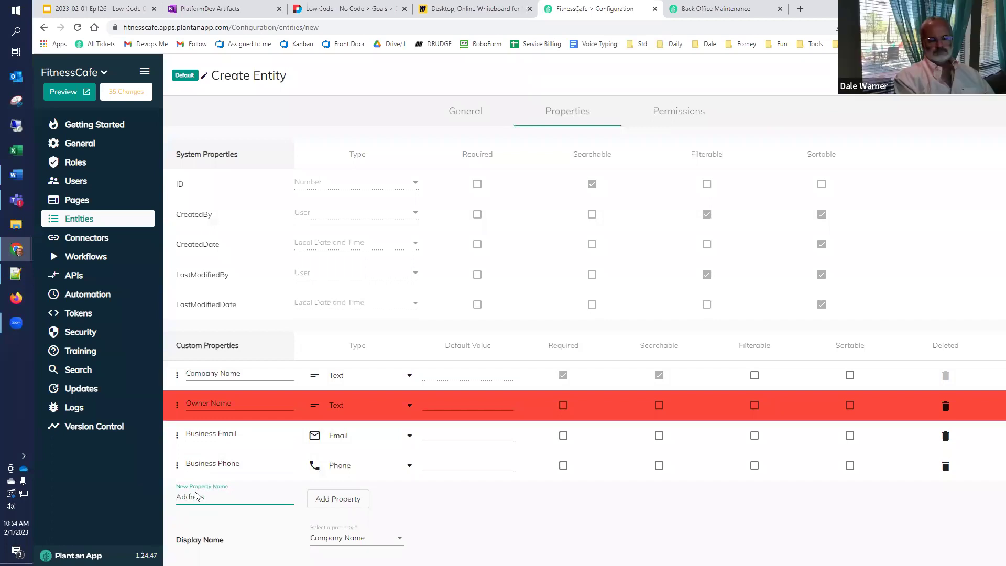
text(1)
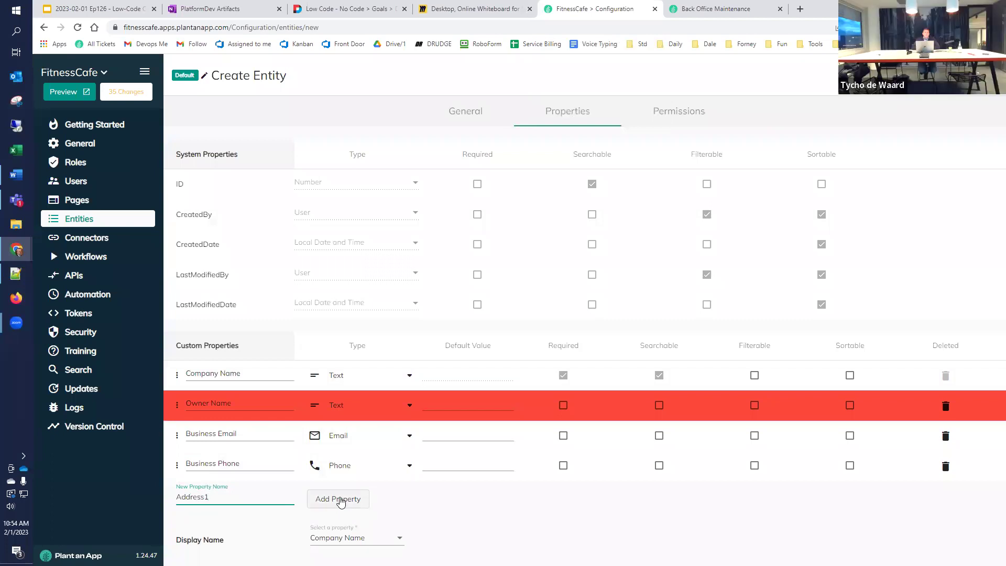
click(340, 500)
click(208, 528)
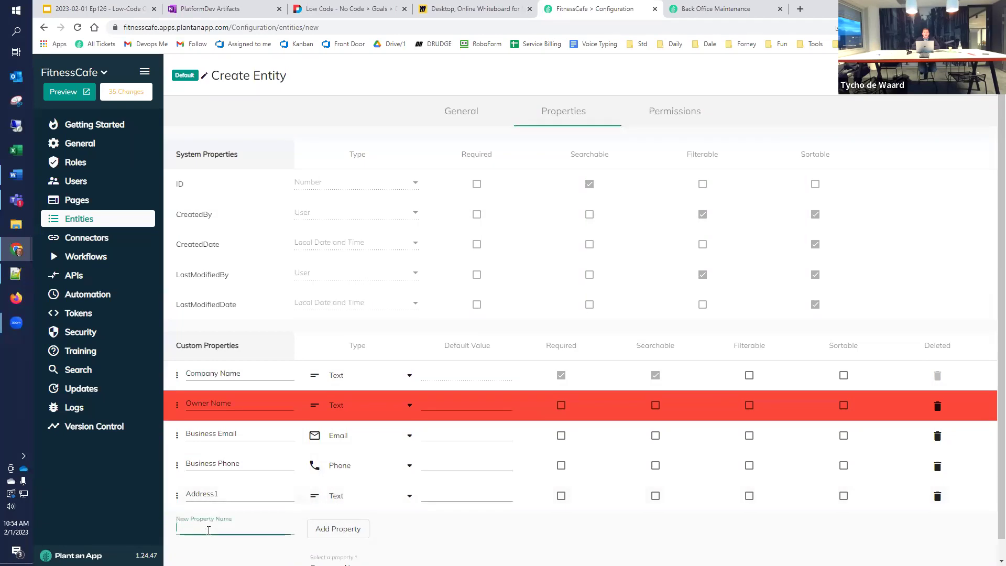
text(Address2)
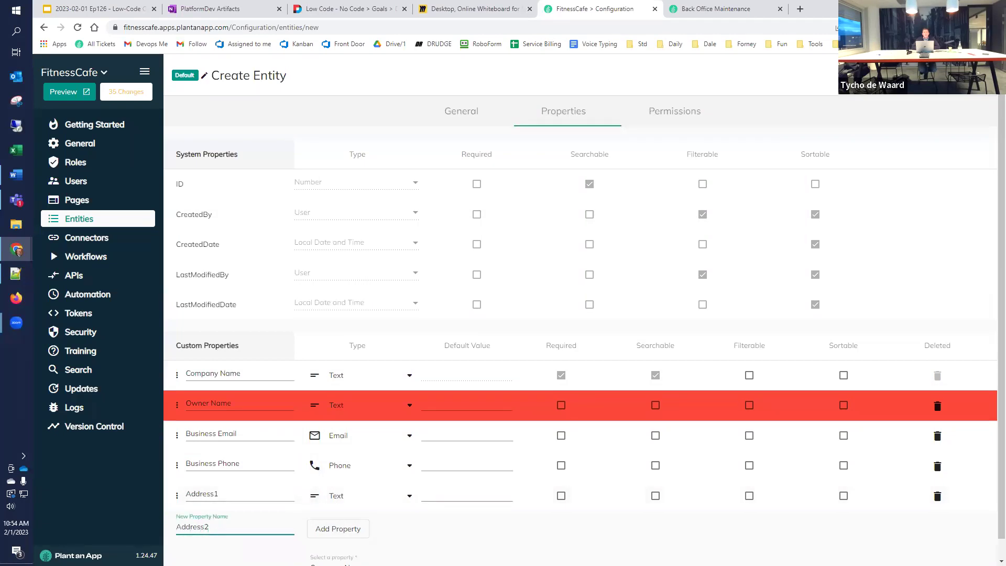
click(327, 531)
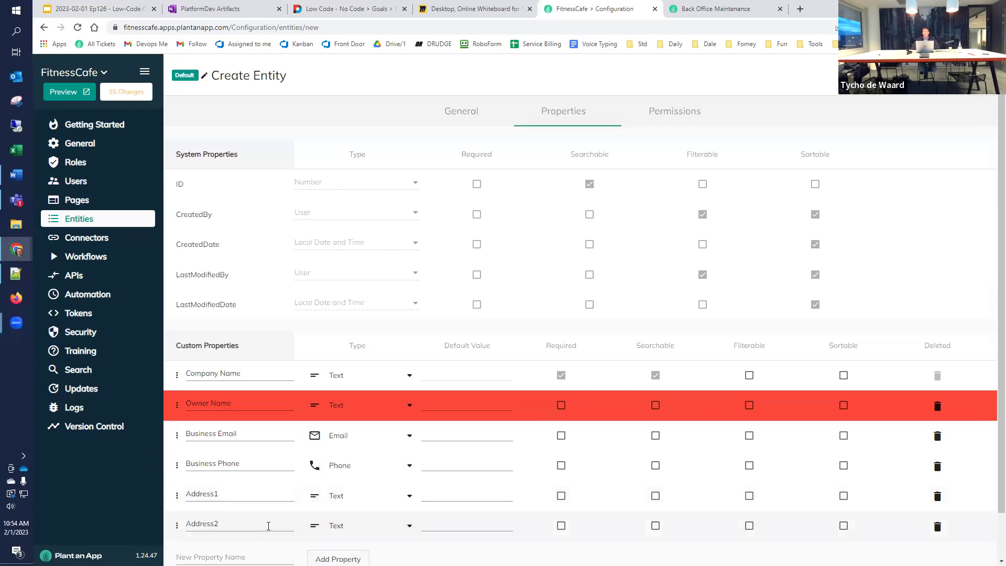
scroll(254, 527, down, 1)
click(248, 507)
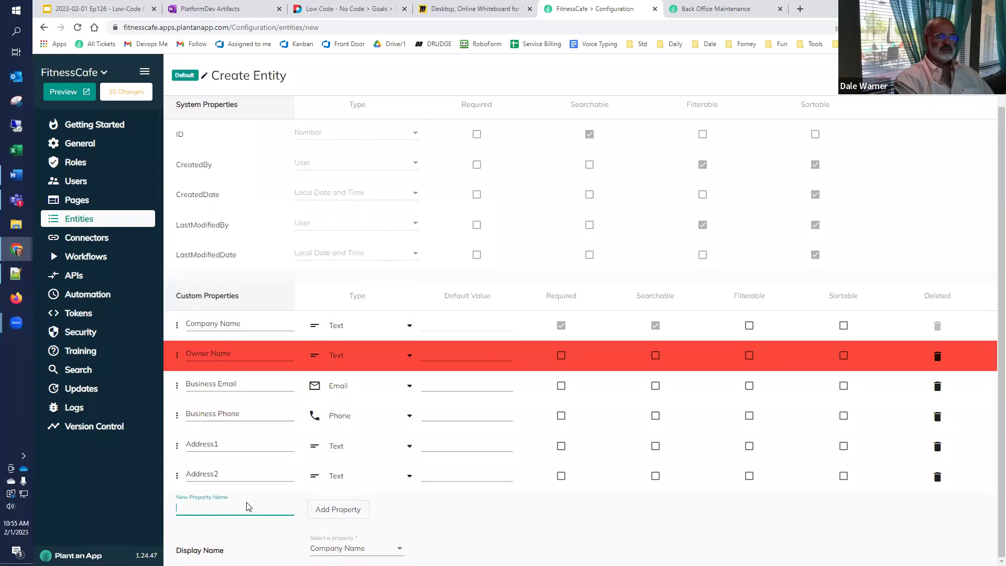
text(City)
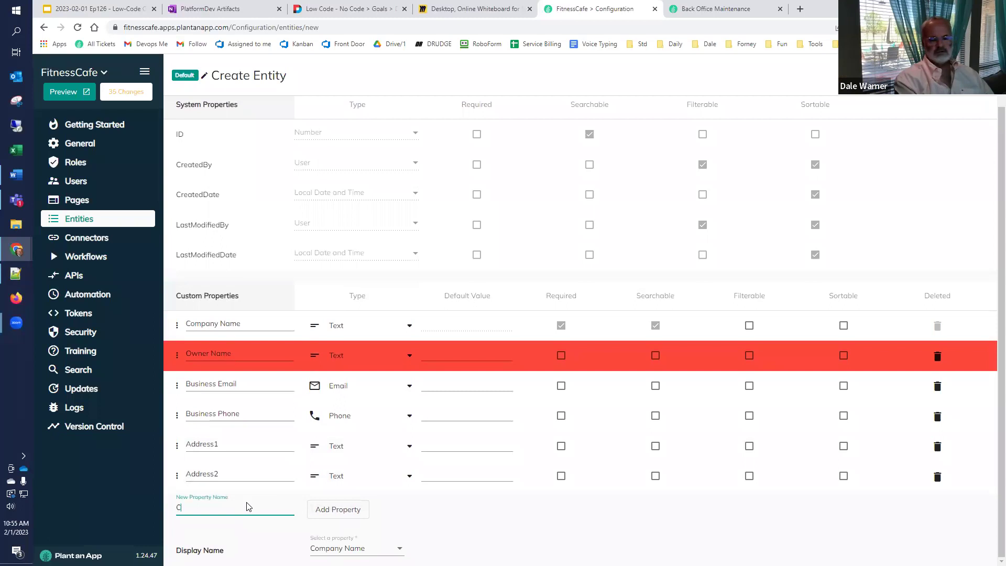
Step: Add City, Postal Code and Region as Text properties of the Company entity
click(340, 511)
click(241, 537)
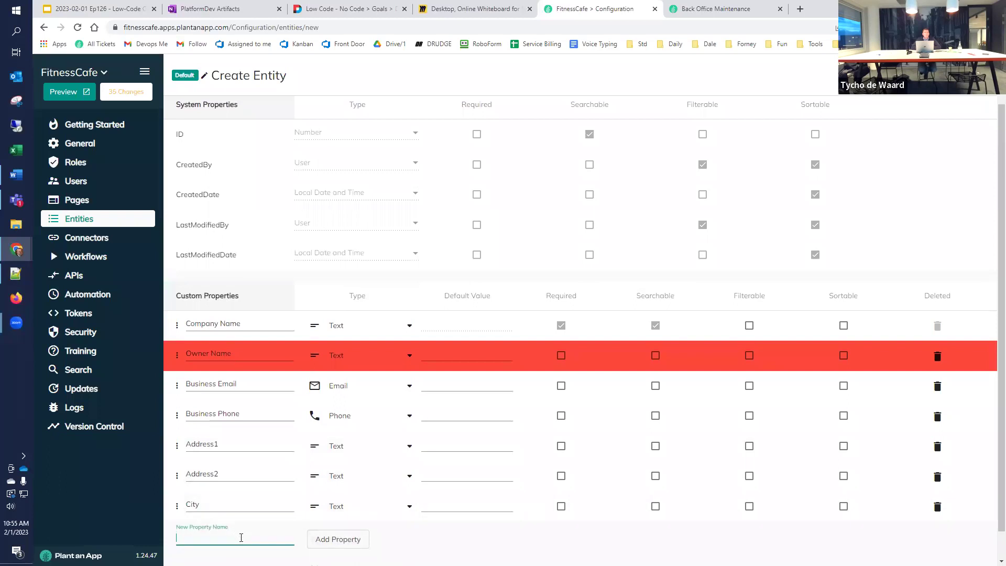
text(Postal Code)
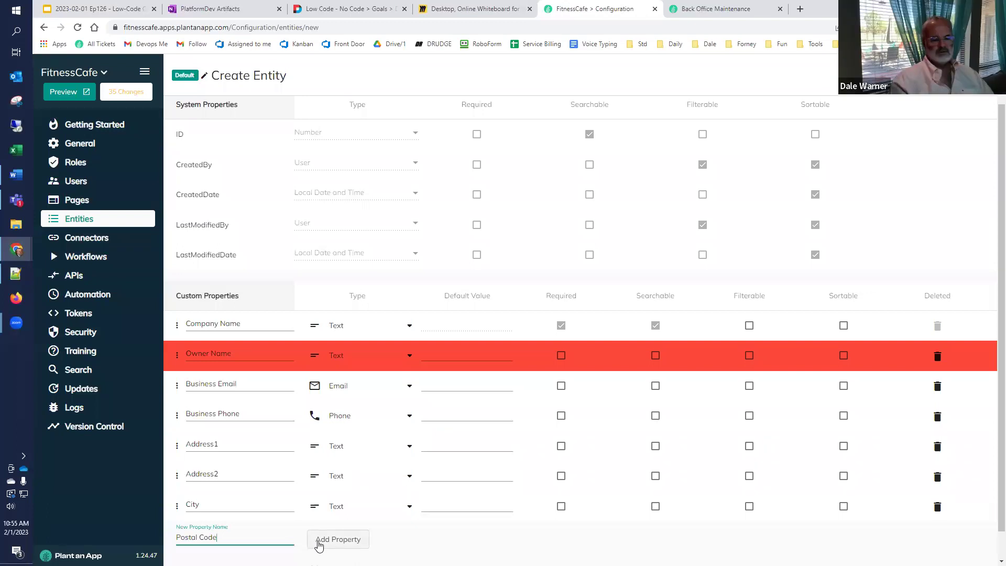
click(319, 546)
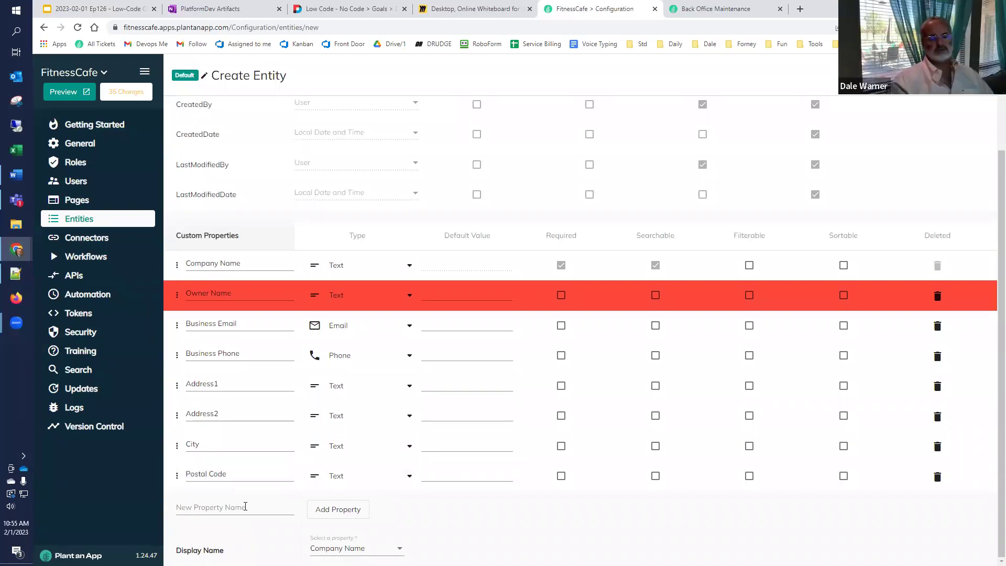
click(245, 506)
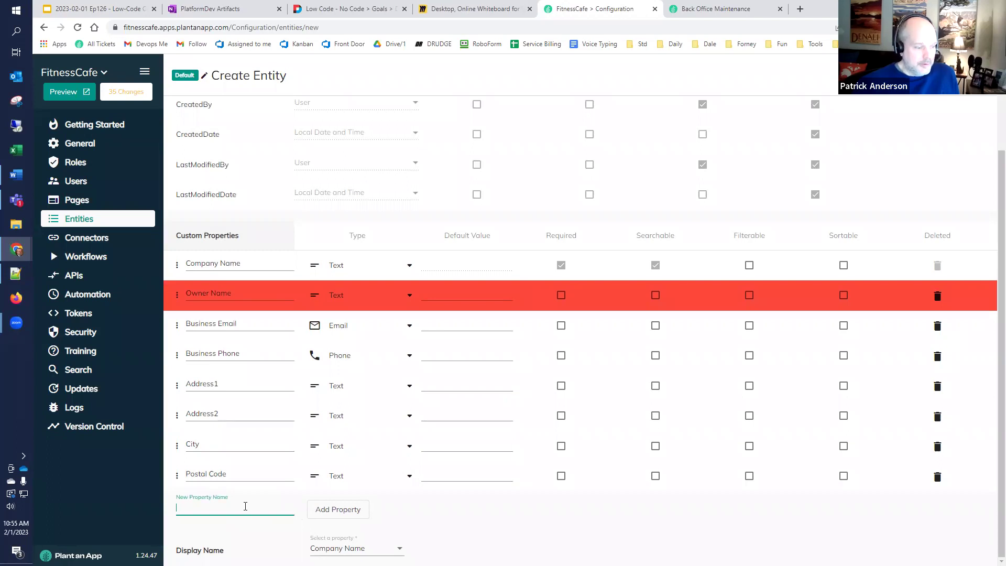
text(Region)
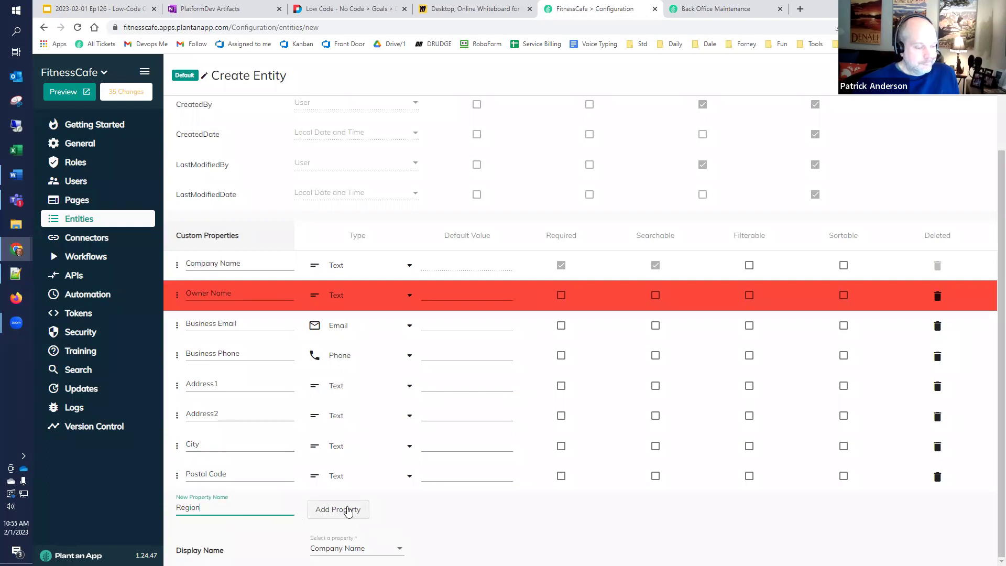
click(348, 510)
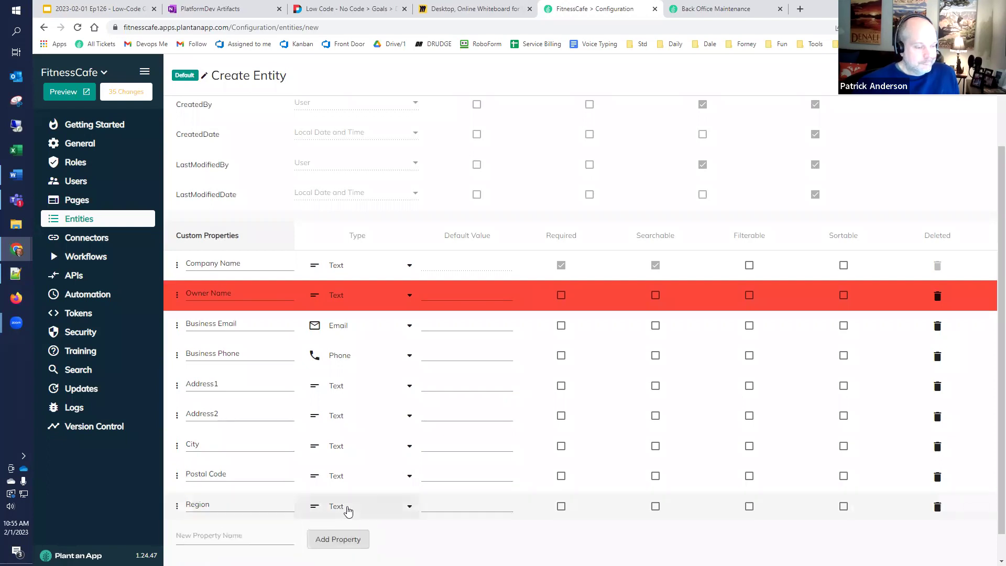
click(353, 512)
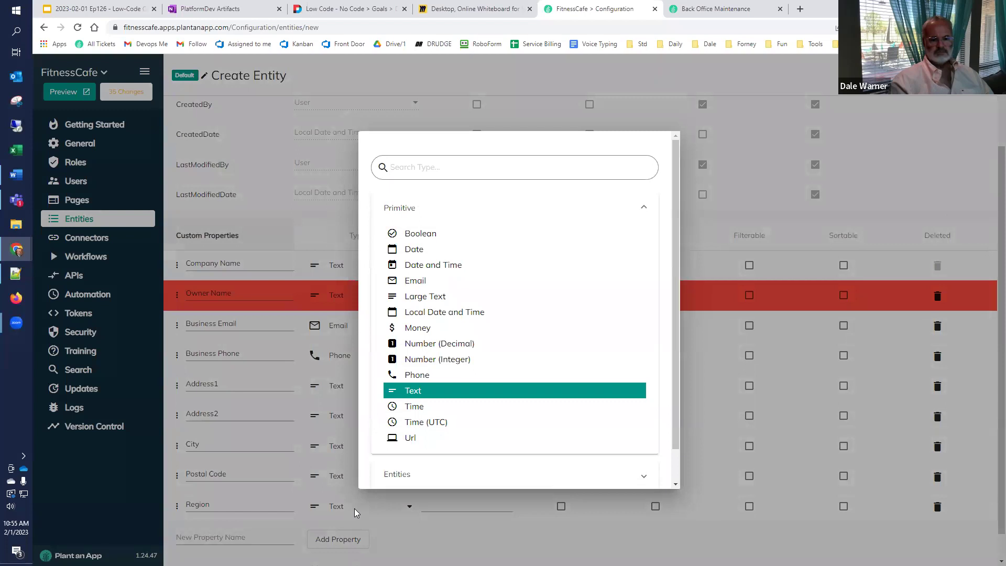
click(354, 509)
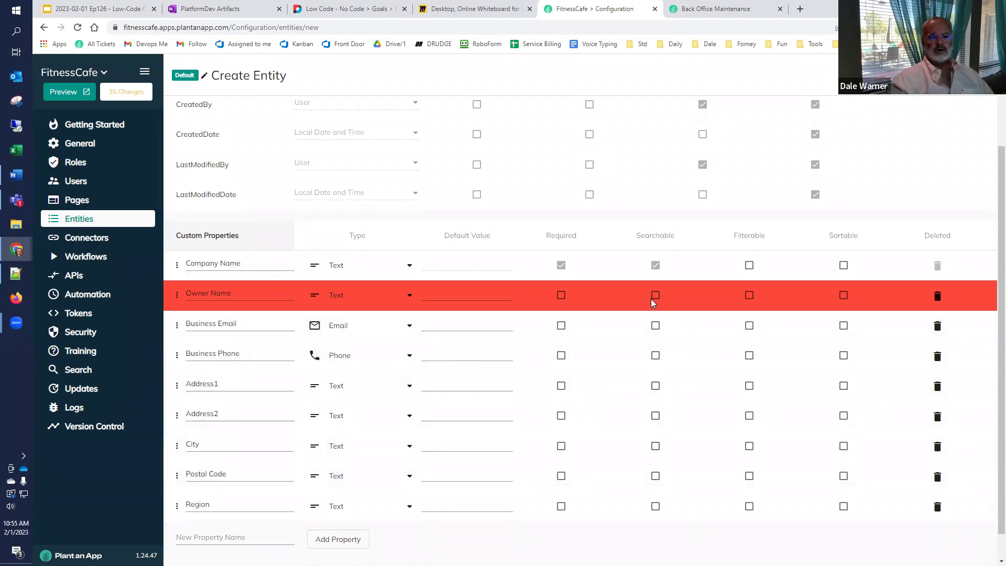
scroll(647, 305, up, 2)
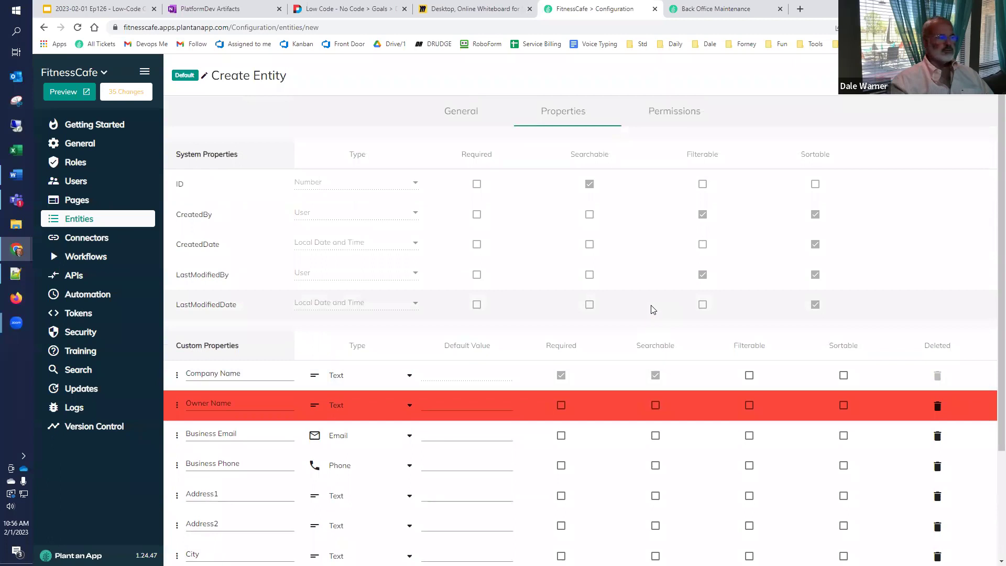
scroll(656, 294, down, 2)
scroll(655, 294, up, 2)
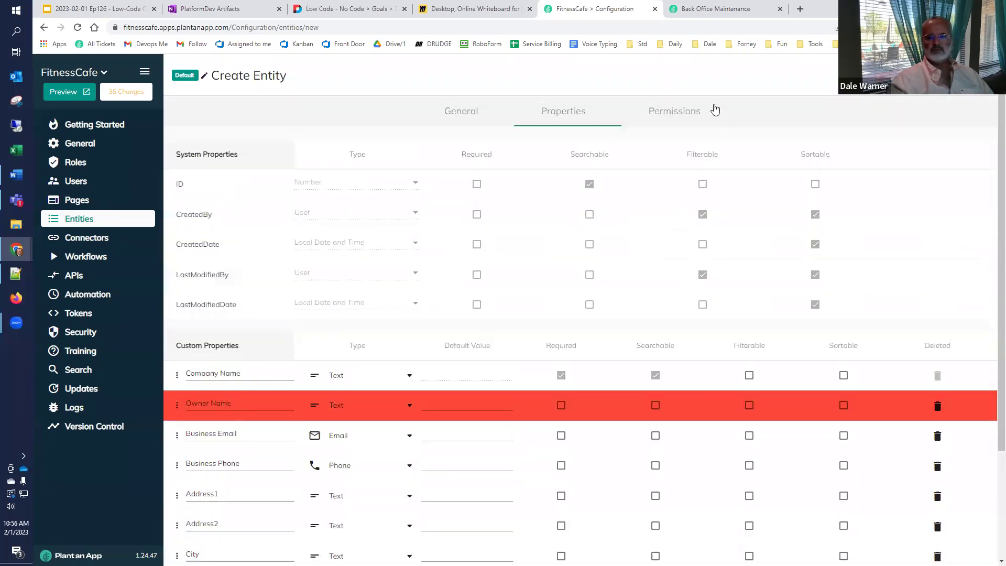
Step: Give Business Owner All Entries for Can View, Can Edit and Can Delete, and tick Can Add
click(676, 110)
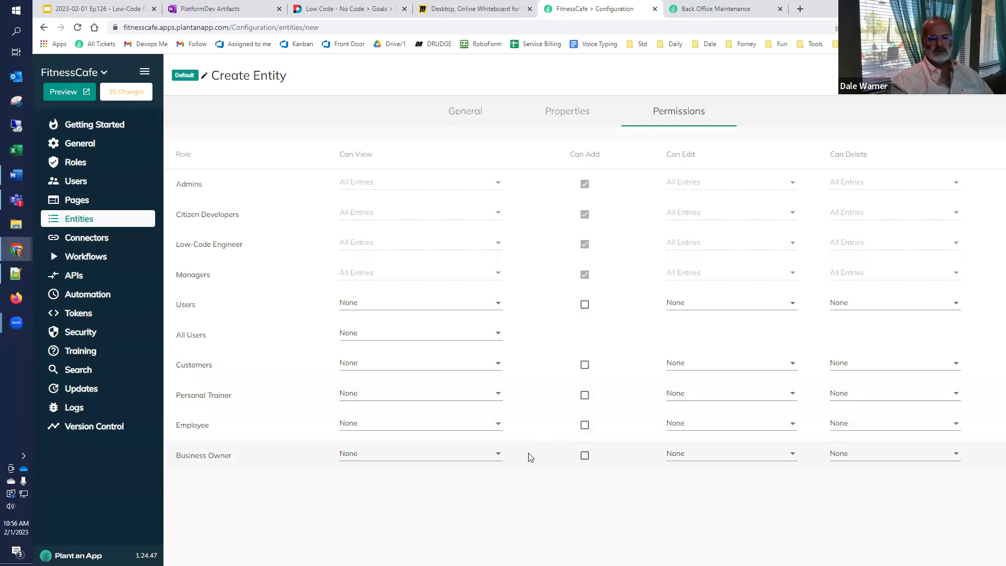
click(499, 457)
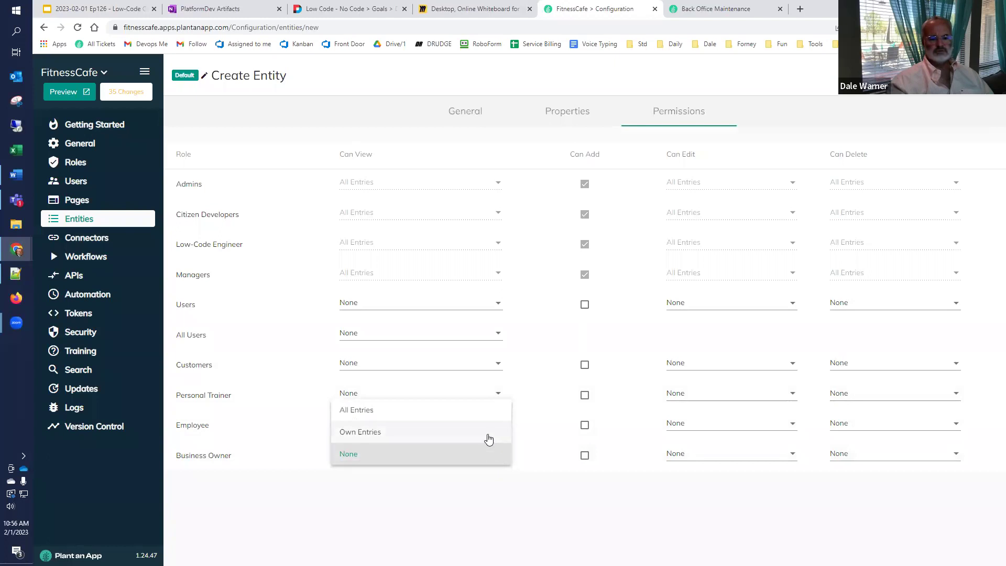
click(485, 418)
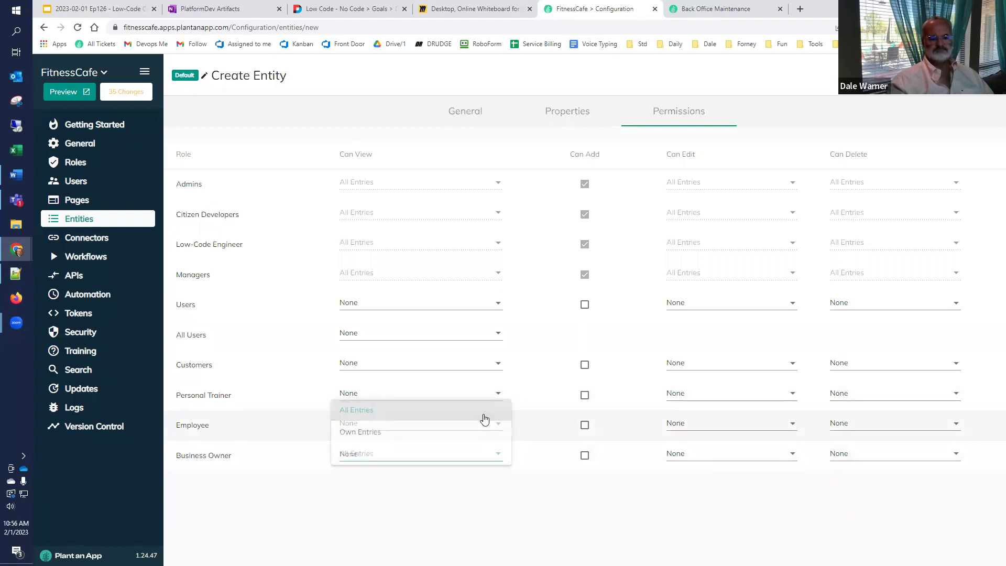
click(583, 456)
click(694, 459)
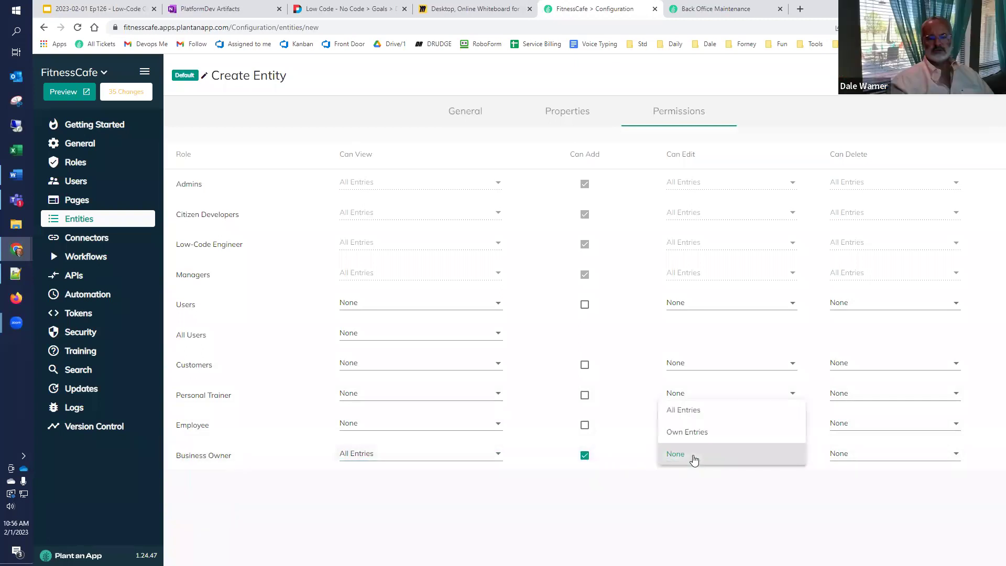
click(681, 410)
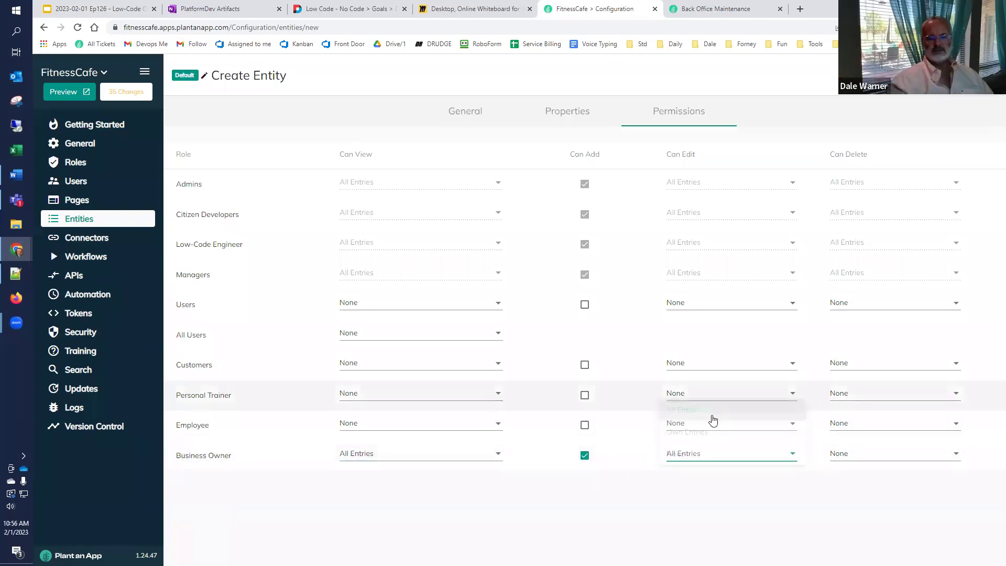
click(881, 455)
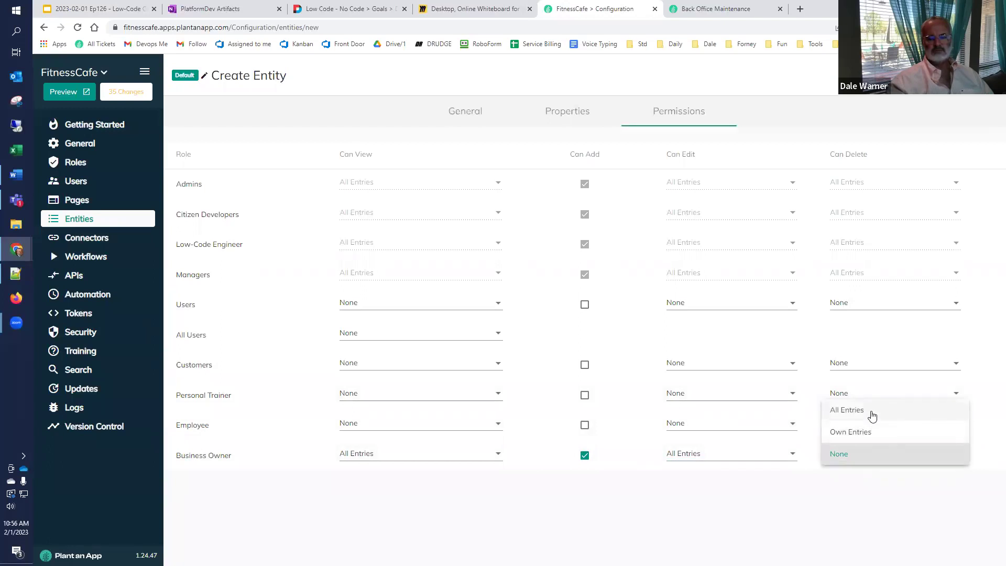
click(853, 496)
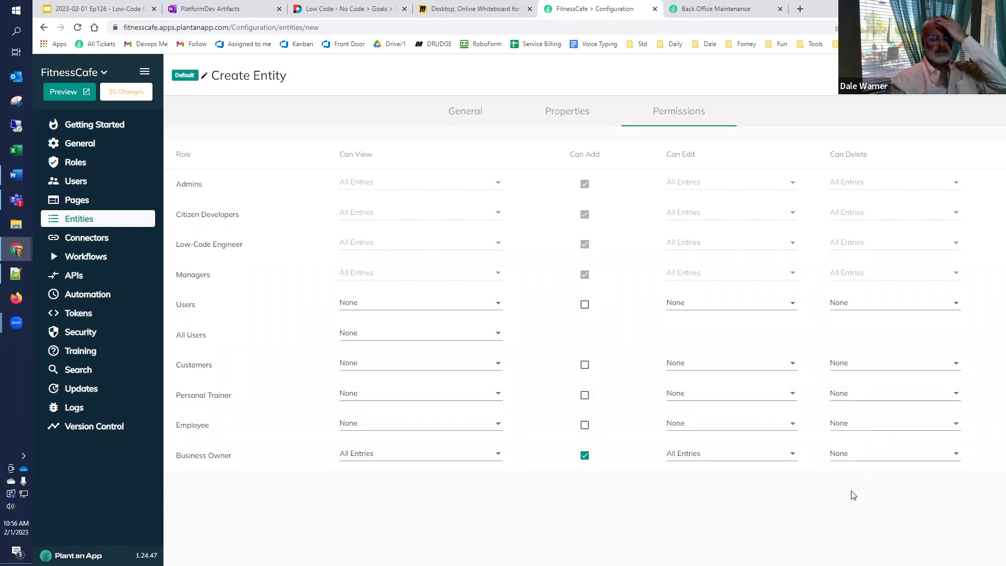
click(862, 457)
click(855, 412)
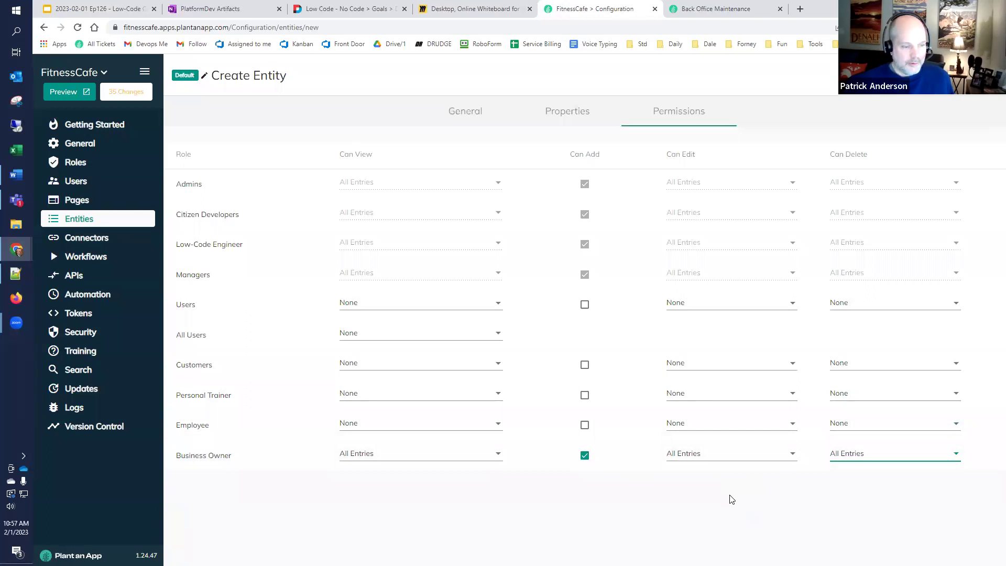
Step: Change Business Owner's Can View, Can Edit and Can Delete to Own Entries, leaving other roles at None
click(732, 457)
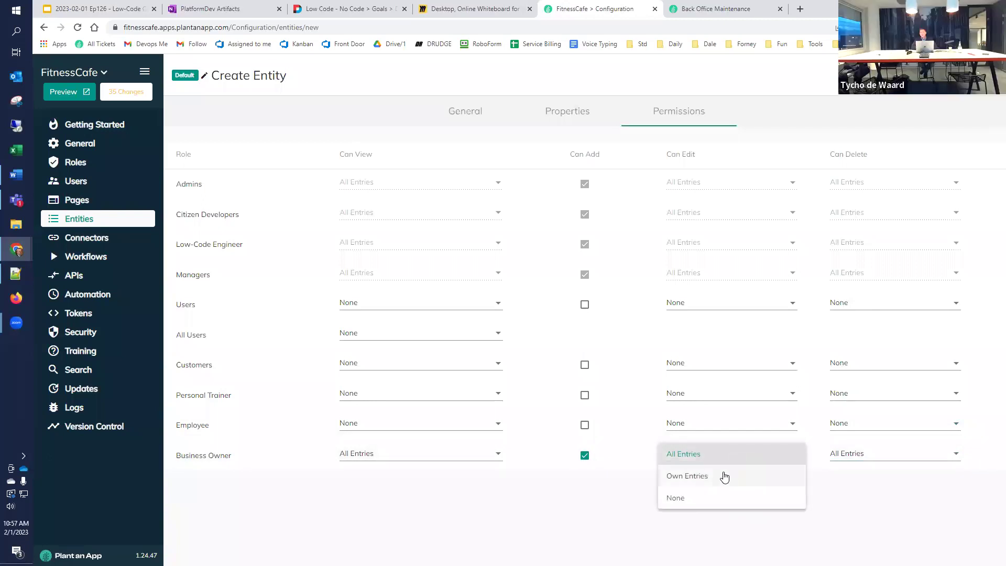
click(724, 476)
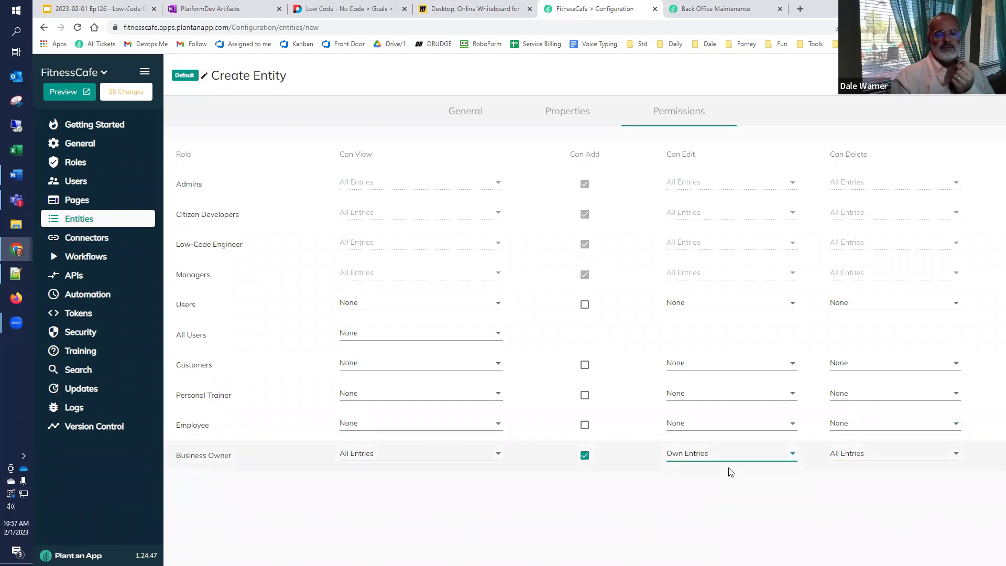
click(422, 454)
click(406, 476)
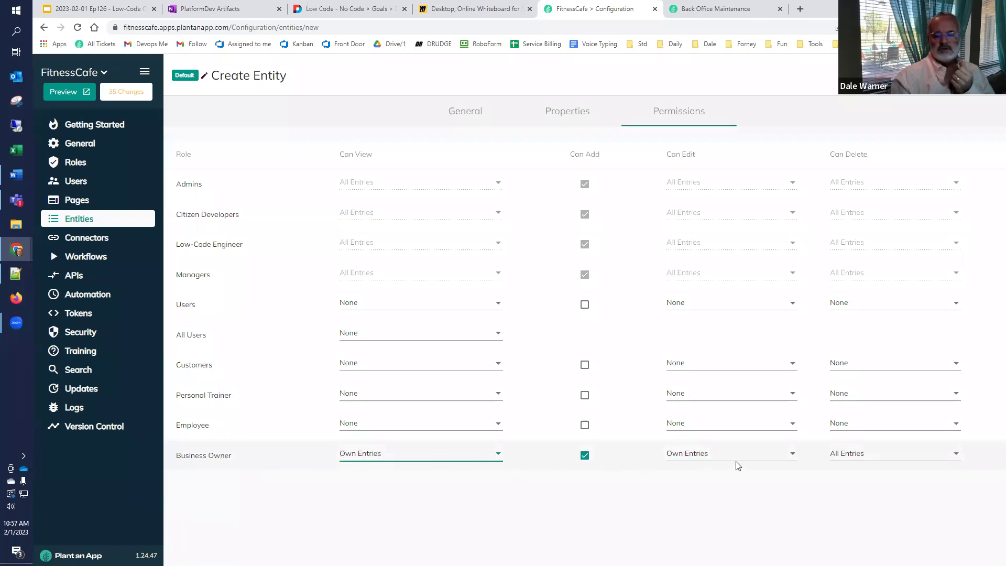
click(880, 460)
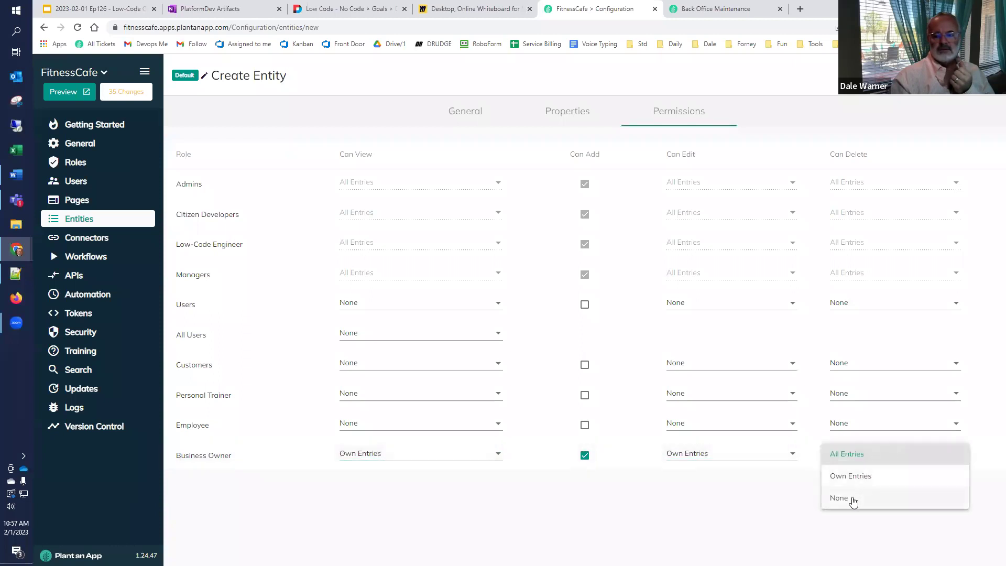
click(854, 477)
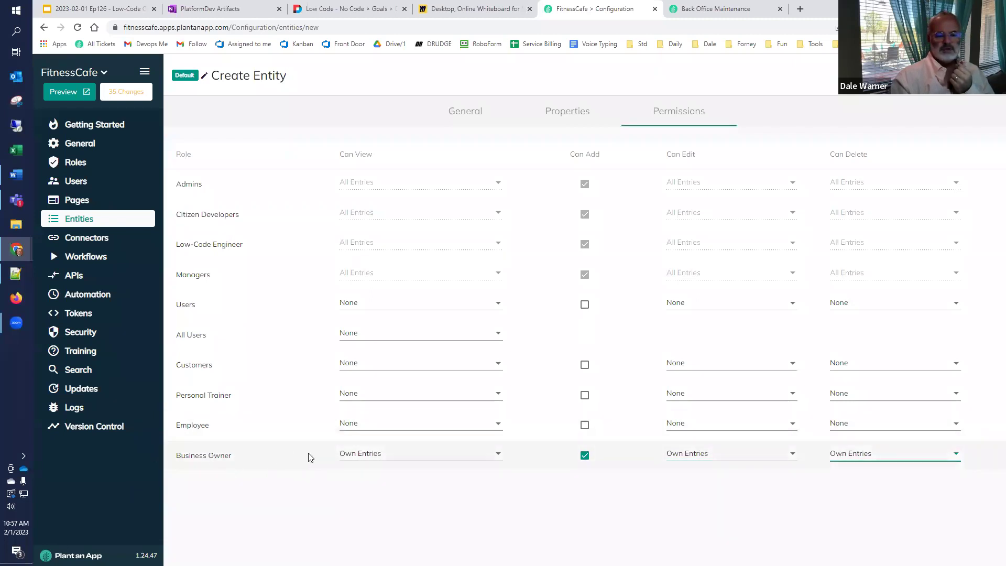
click(499, 426)
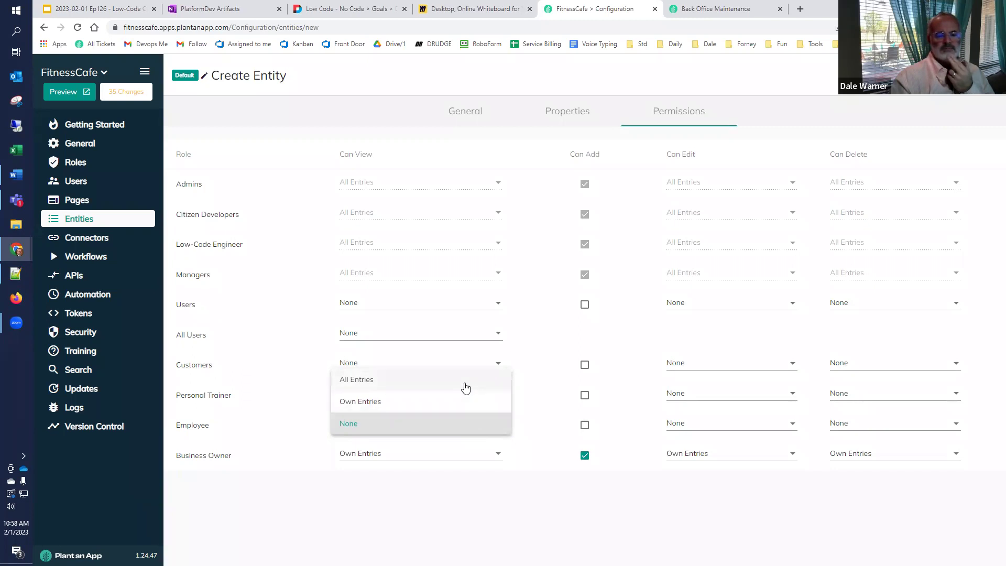
click(521, 387)
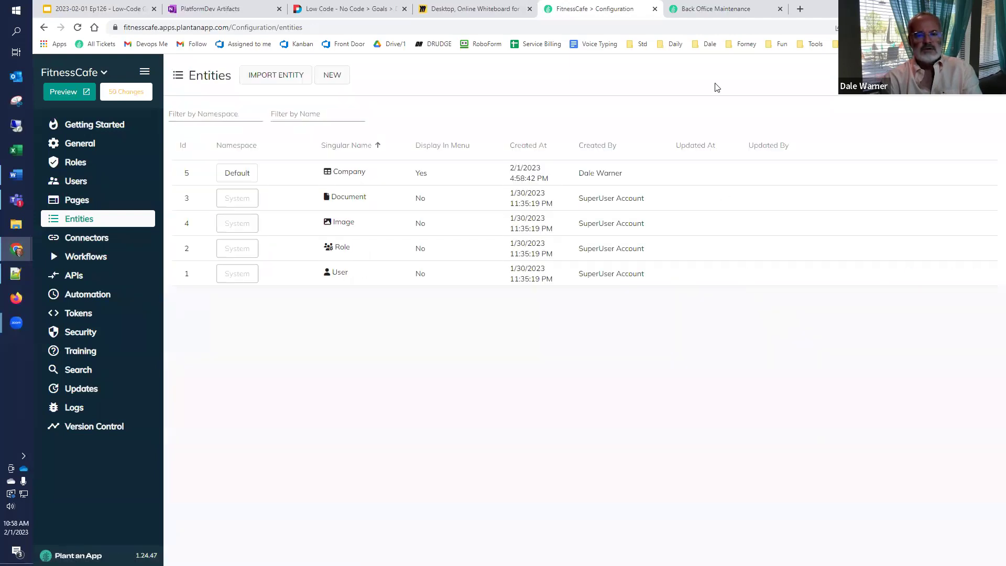
Step: Reload the Back Office and open its Companies listing
click(705, 12)
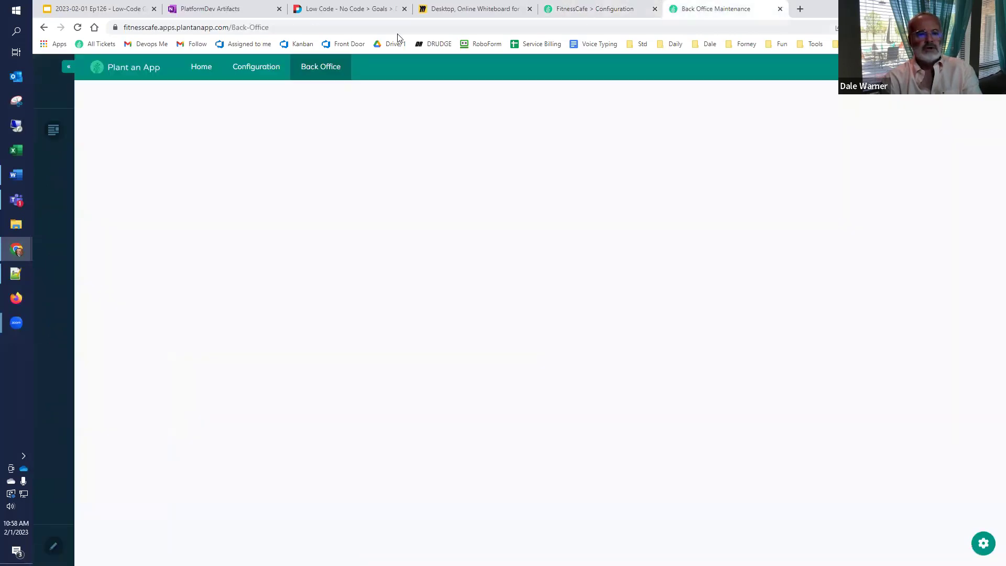
click(76, 31)
mouse_move(328, 70)
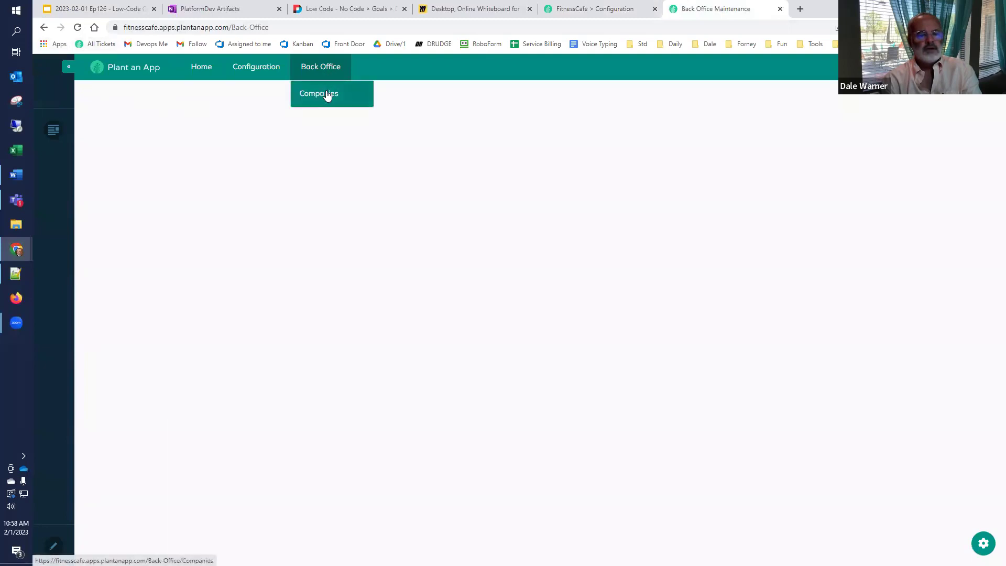
click(327, 95)
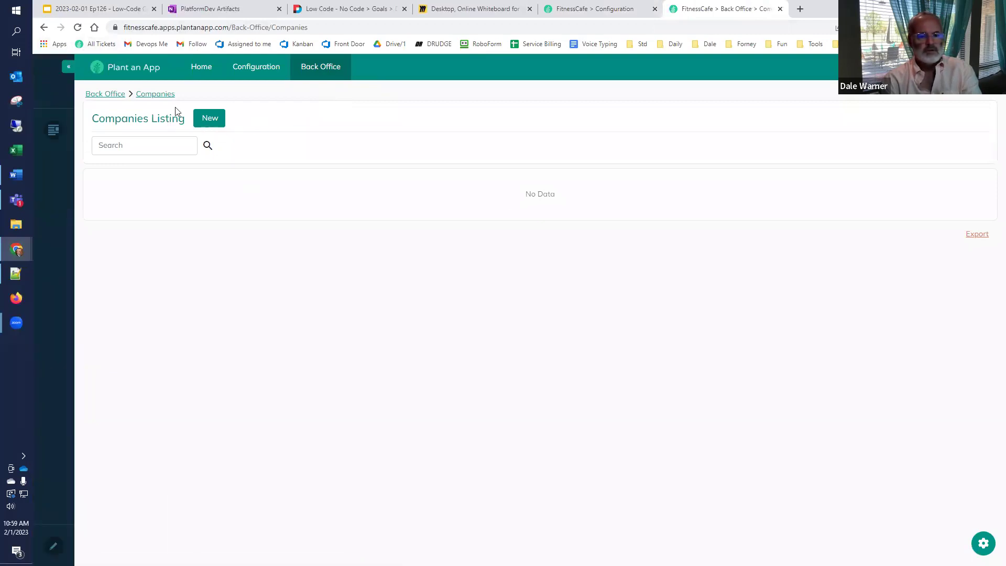
Step: Add a new company named 'First Test Company'
click(210, 119)
click(488, 139)
text(First Test Company)
key(Tab)
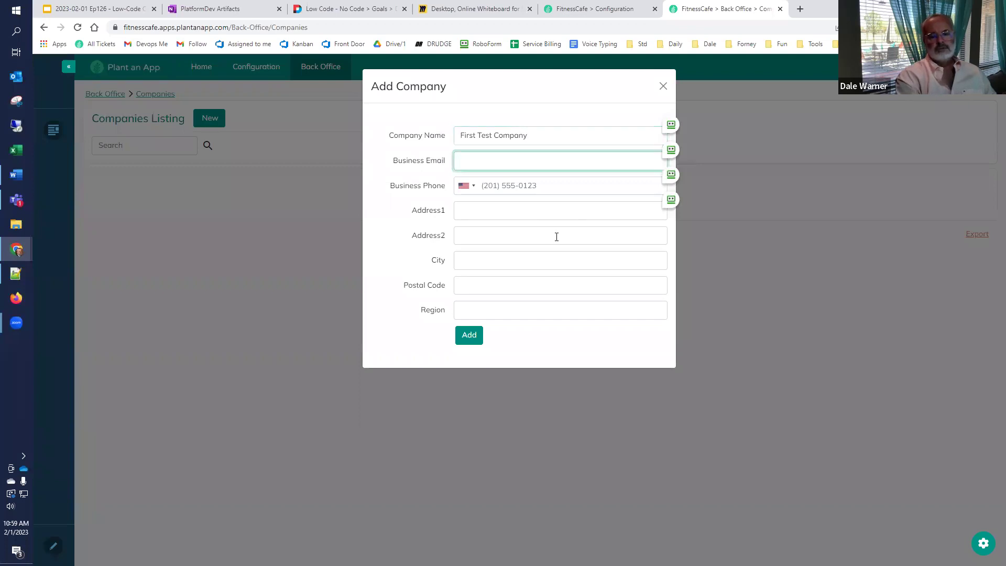
key(Tab)
key(Tab)
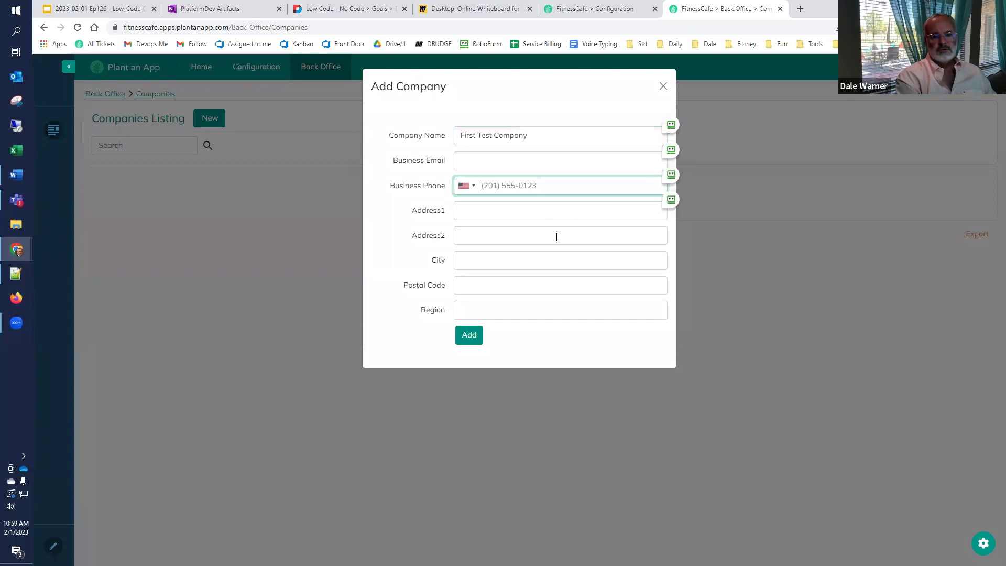
click(469, 335)
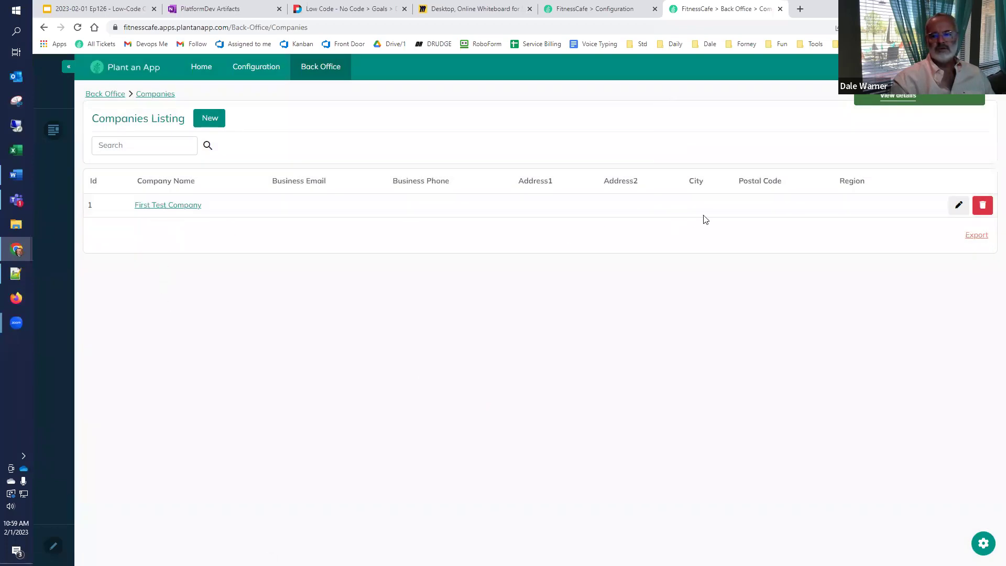
click(957, 210)
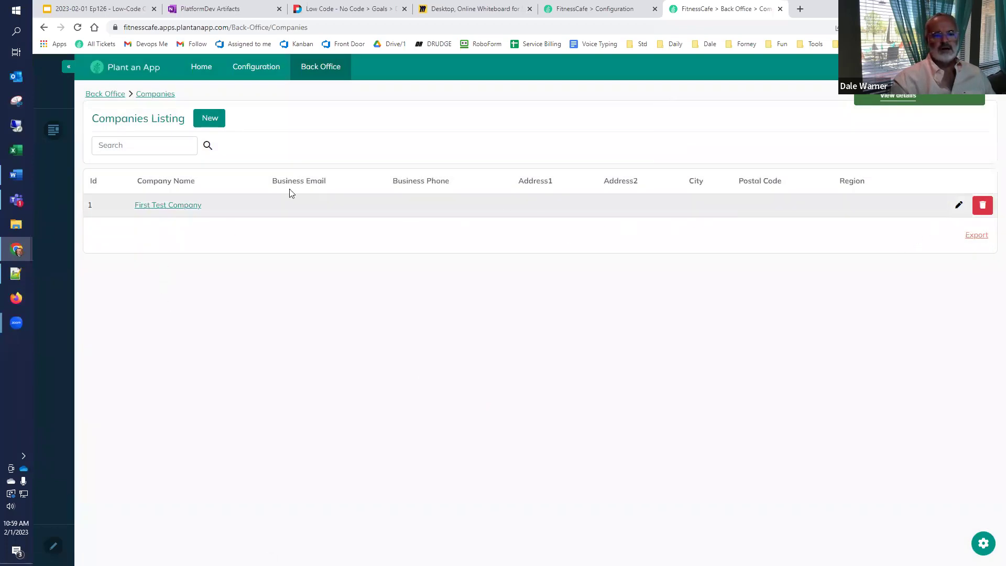
Step: Enter a business email address for First Test Company and save the update
click(514, 164)
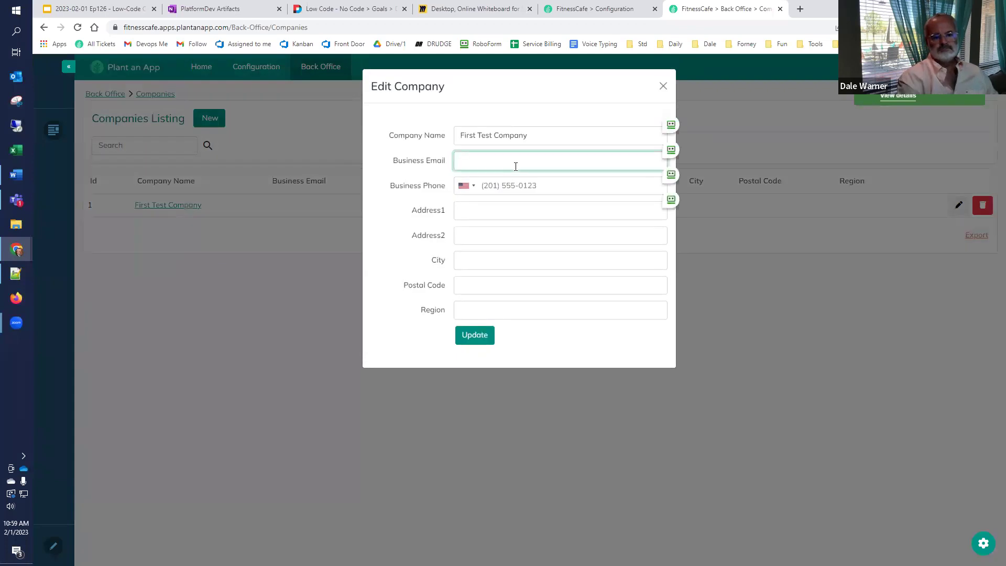
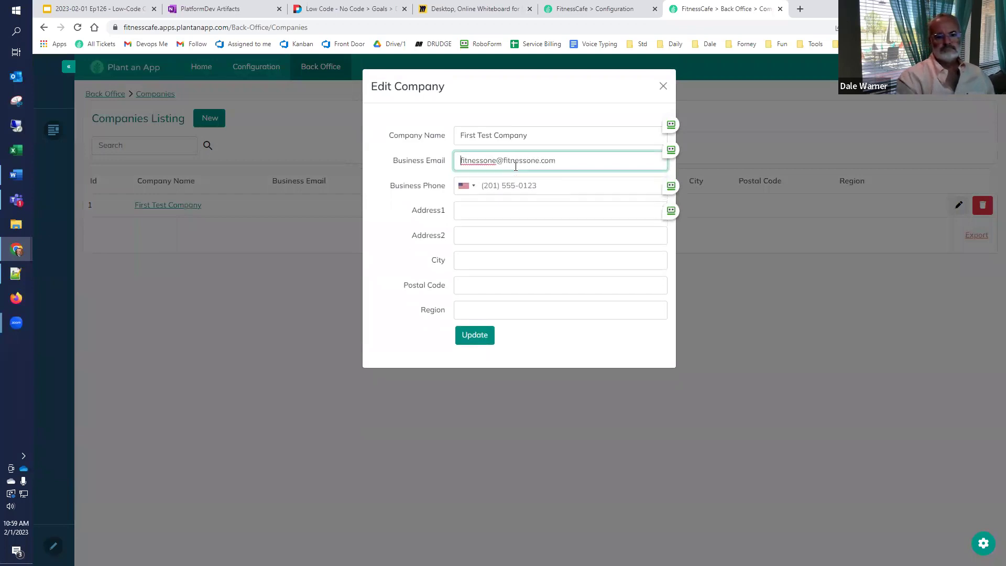
key(Home)
key(ctrl+shift+Right)
text(owner)
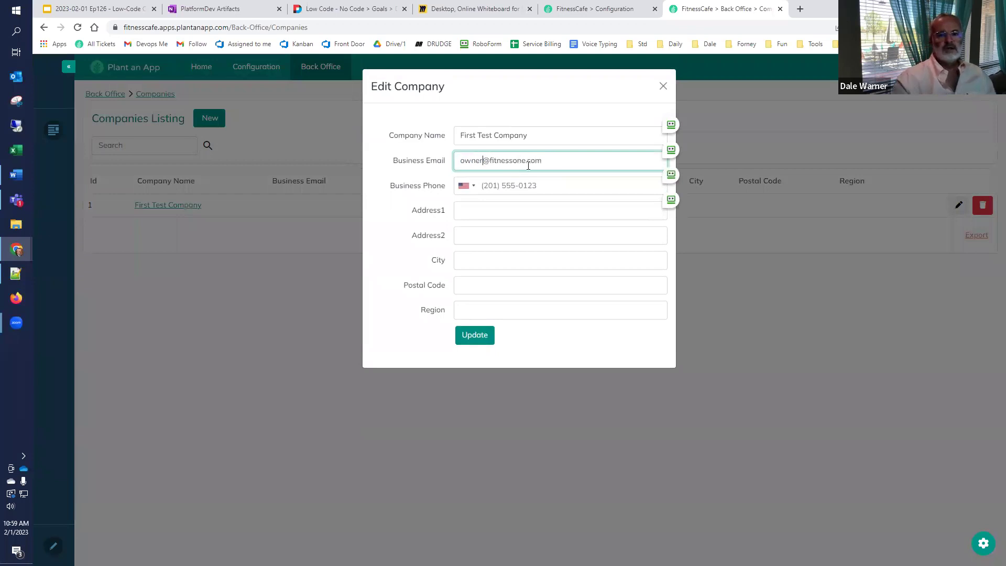
click(467, 336)
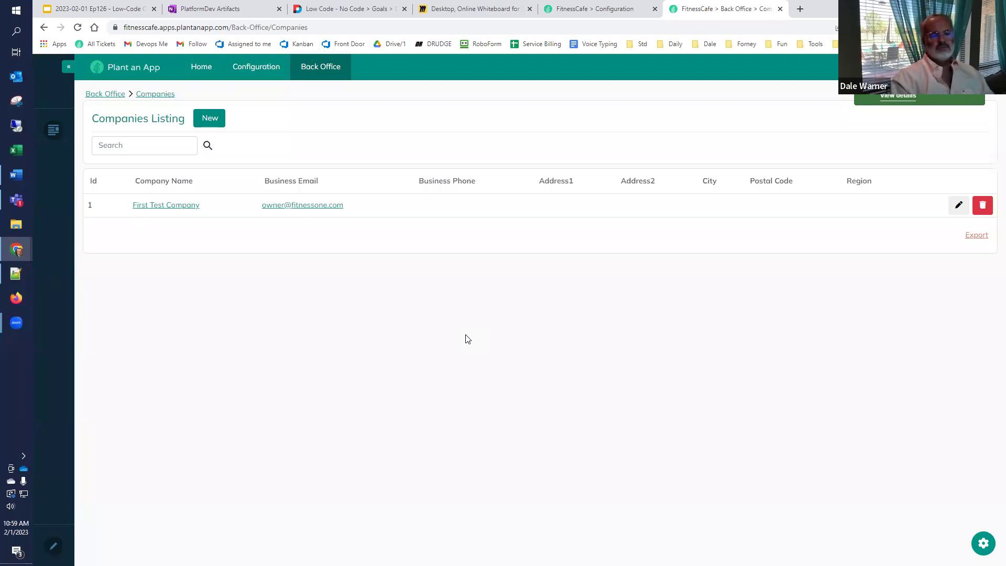
Step: Review the Miro planning board's company requirements, then return to the Google Slides presentation
click(447, 9)
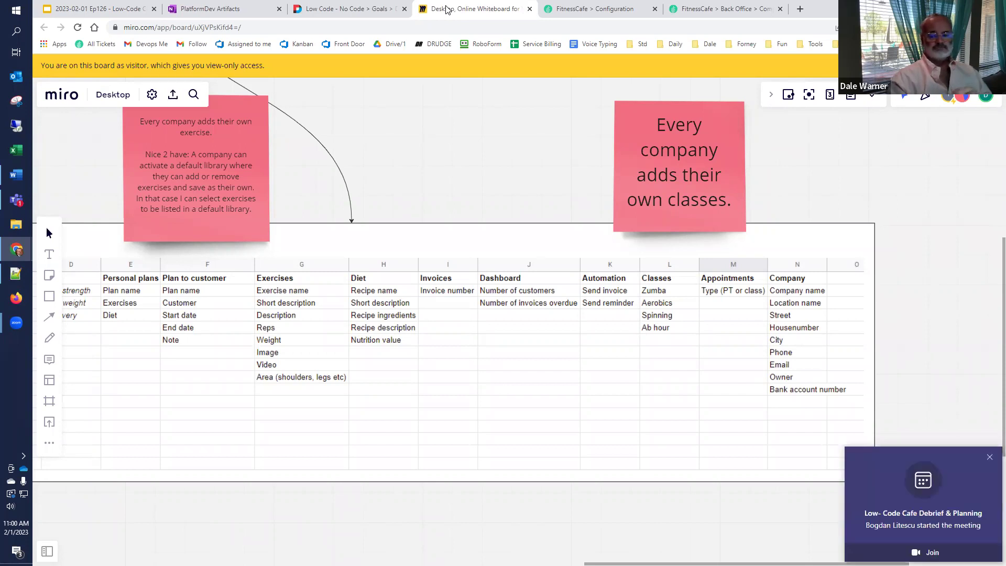
click(990, 457)
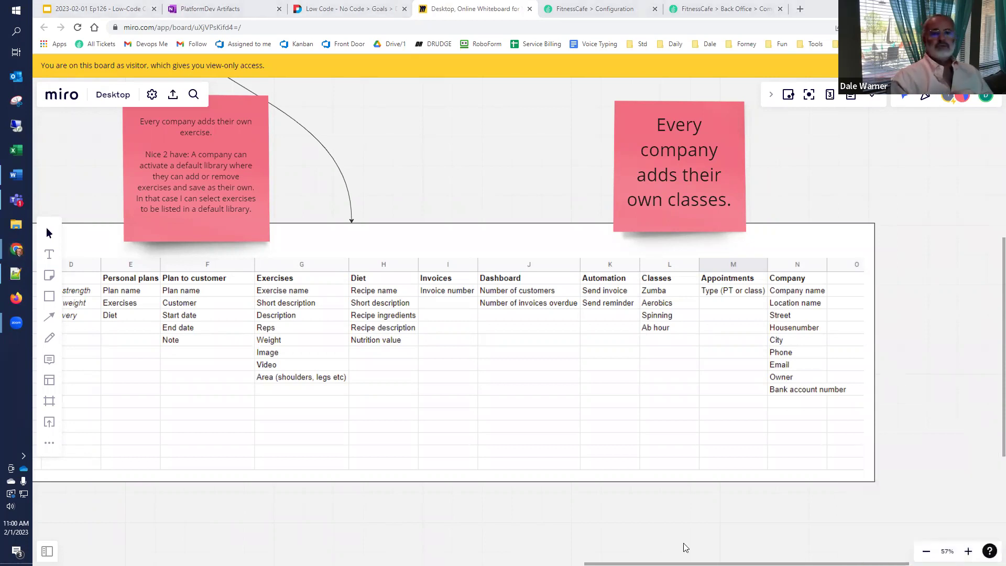
click(603, 9)
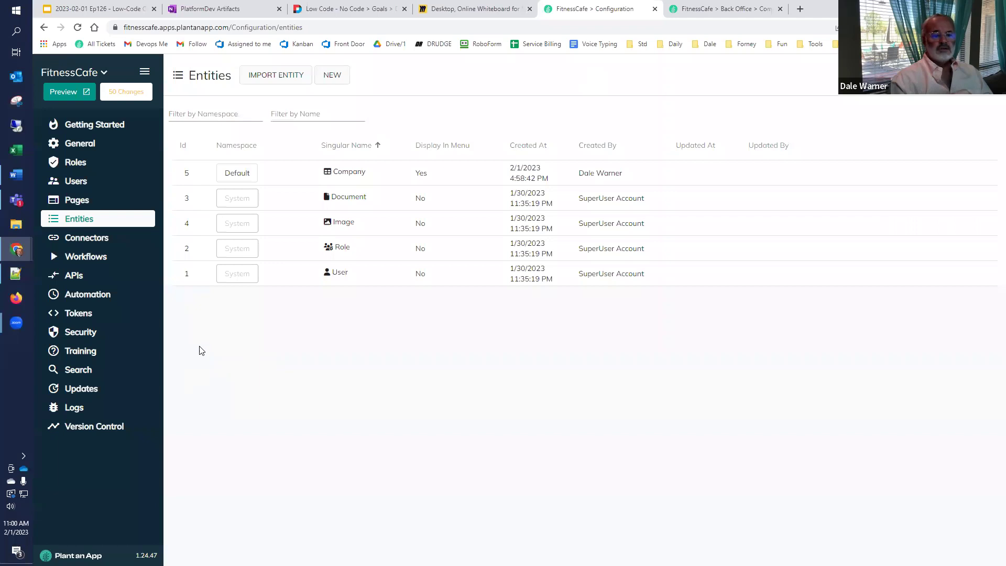
click(341, 8)
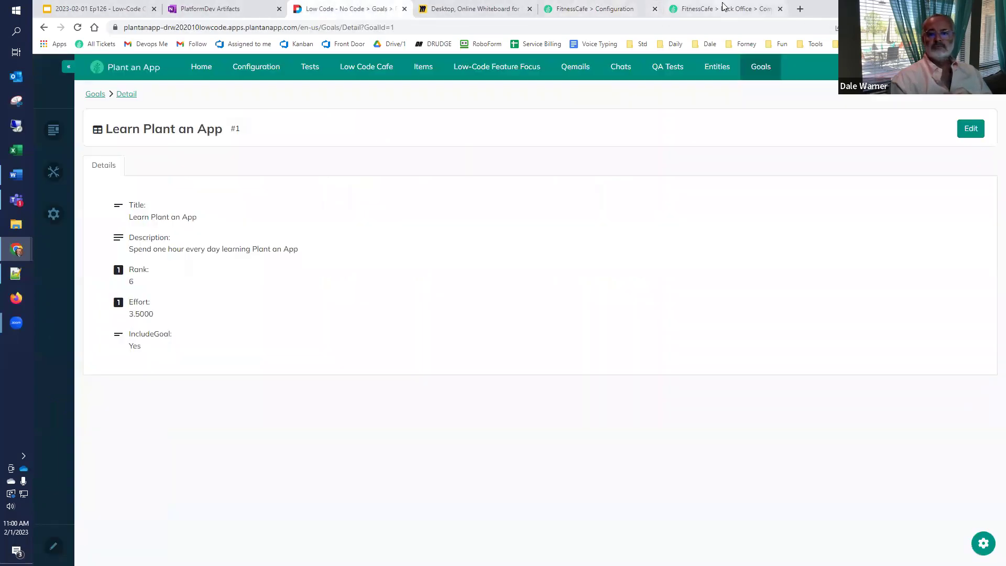
click(92, 8)
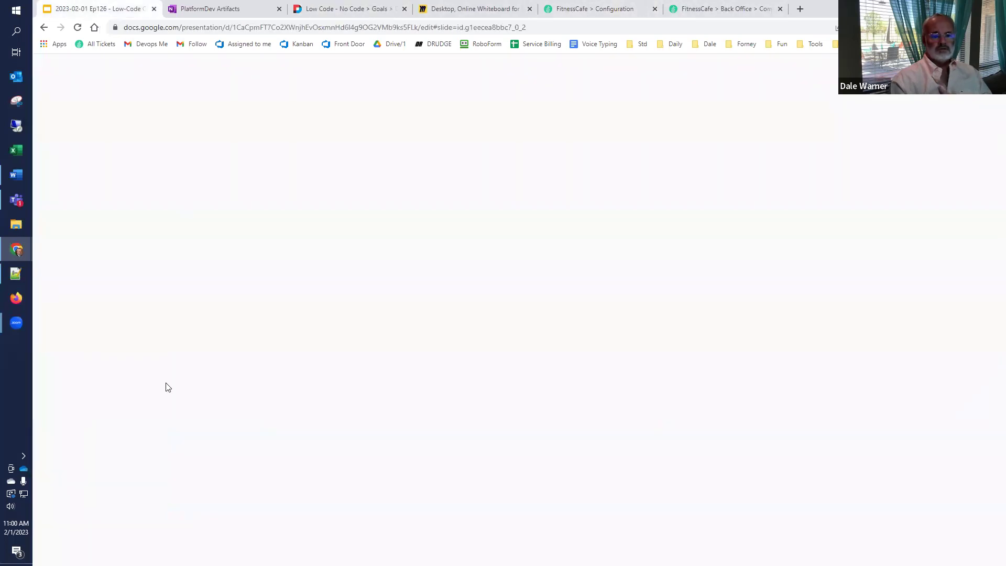